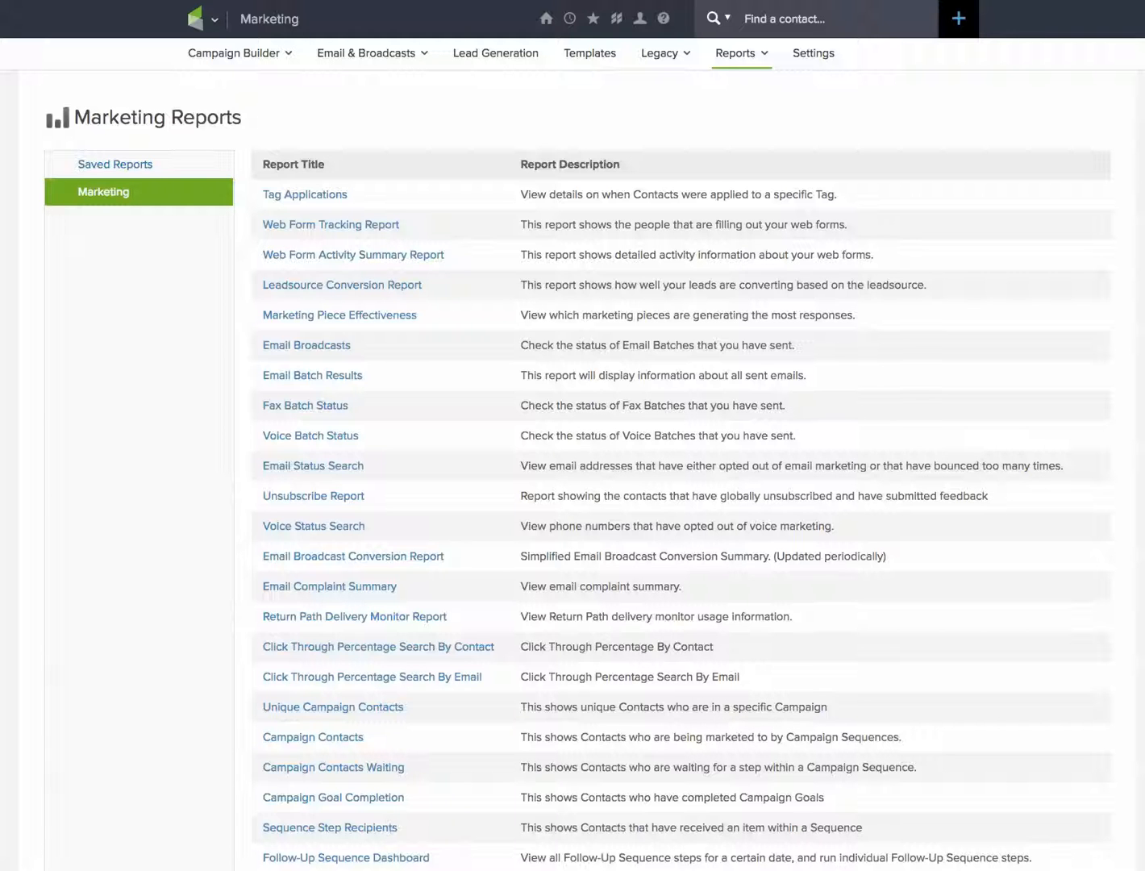
# Open the Email Status Search report from the Marketing reports list.
pyautogui.moveTo(203, 19)
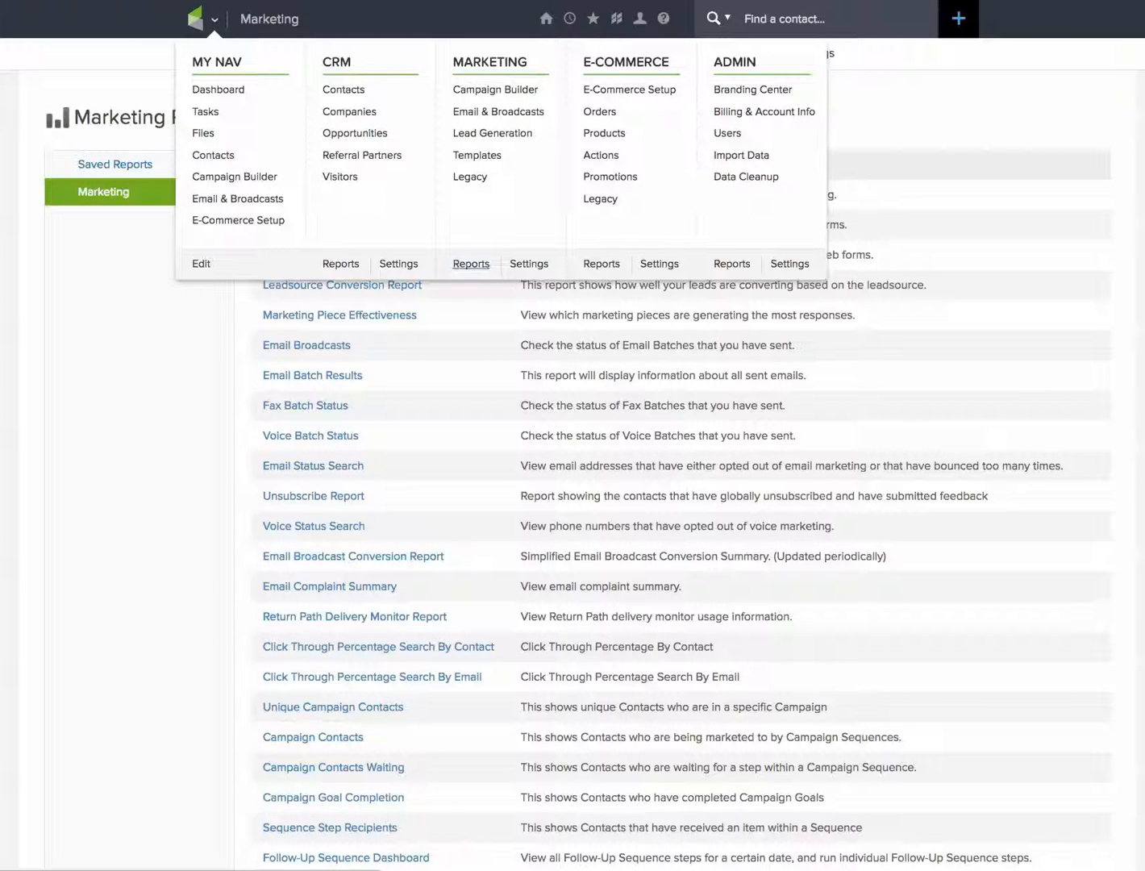
pyautogui.click(470, 264)
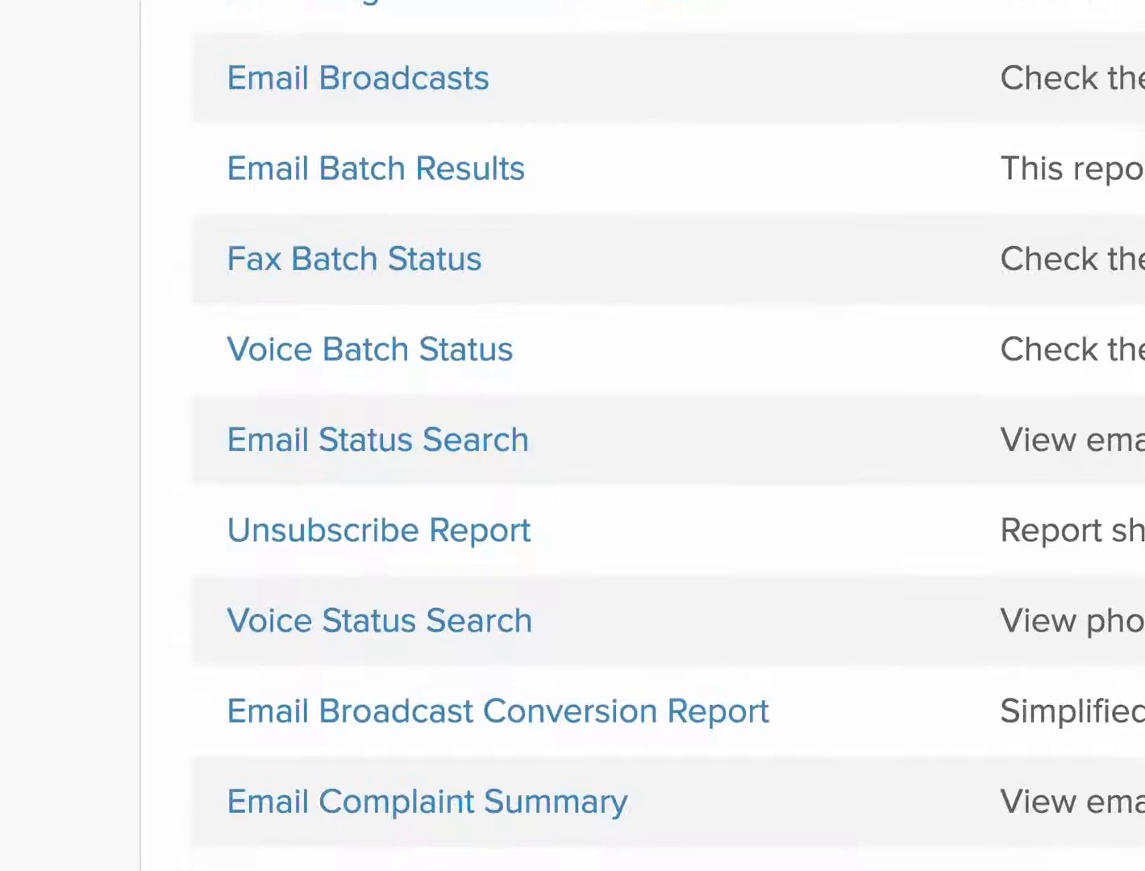
pyautogui.moveTo(530, 439); pyautogui.dragTo(226, 439)
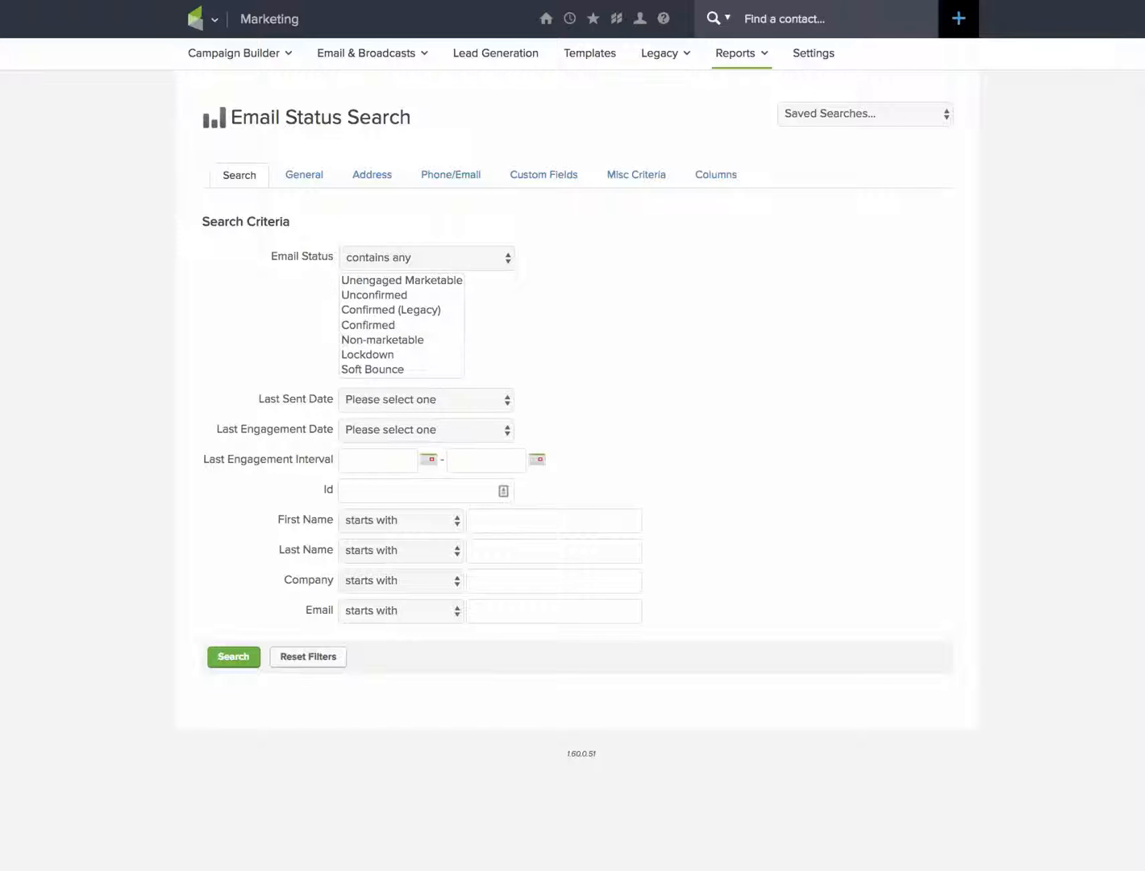
# Search for contacts with email status Unengaged Marketable and a last engagement date of More Than 6 Months.
pyautogui.scroll(-3, 401, 325)
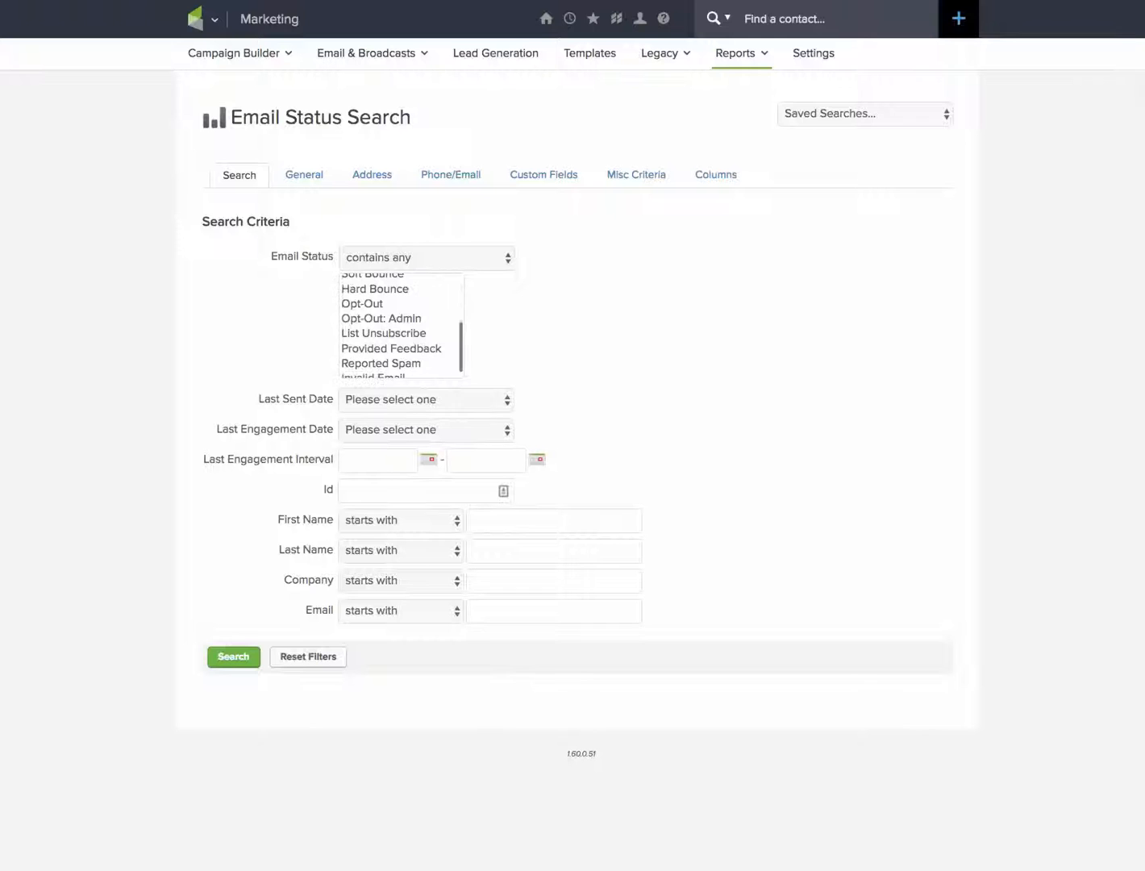
pyautogui.scroll(-1, 401, 324)
pyautogui.scroll(3, 401, 324)
pyautogui.scroll(2, 402, 324)
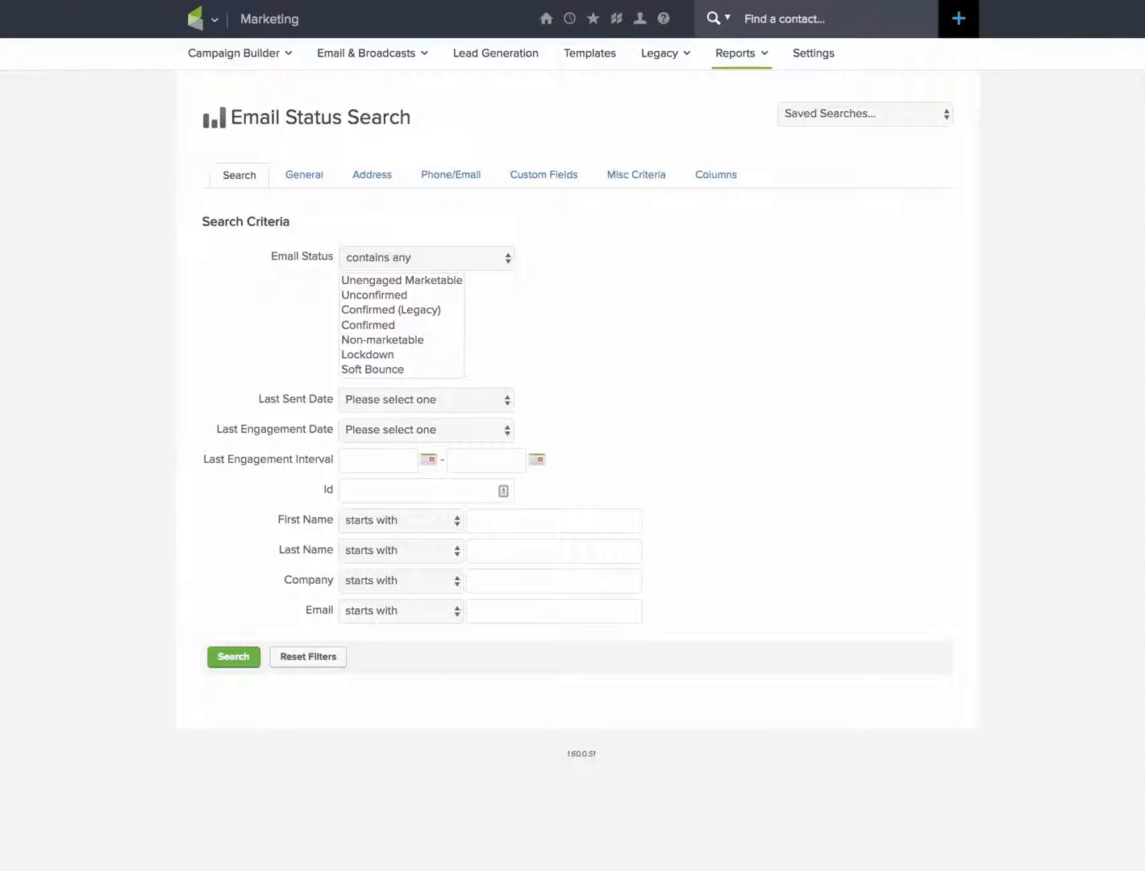
pyautogui.click(402, 281)
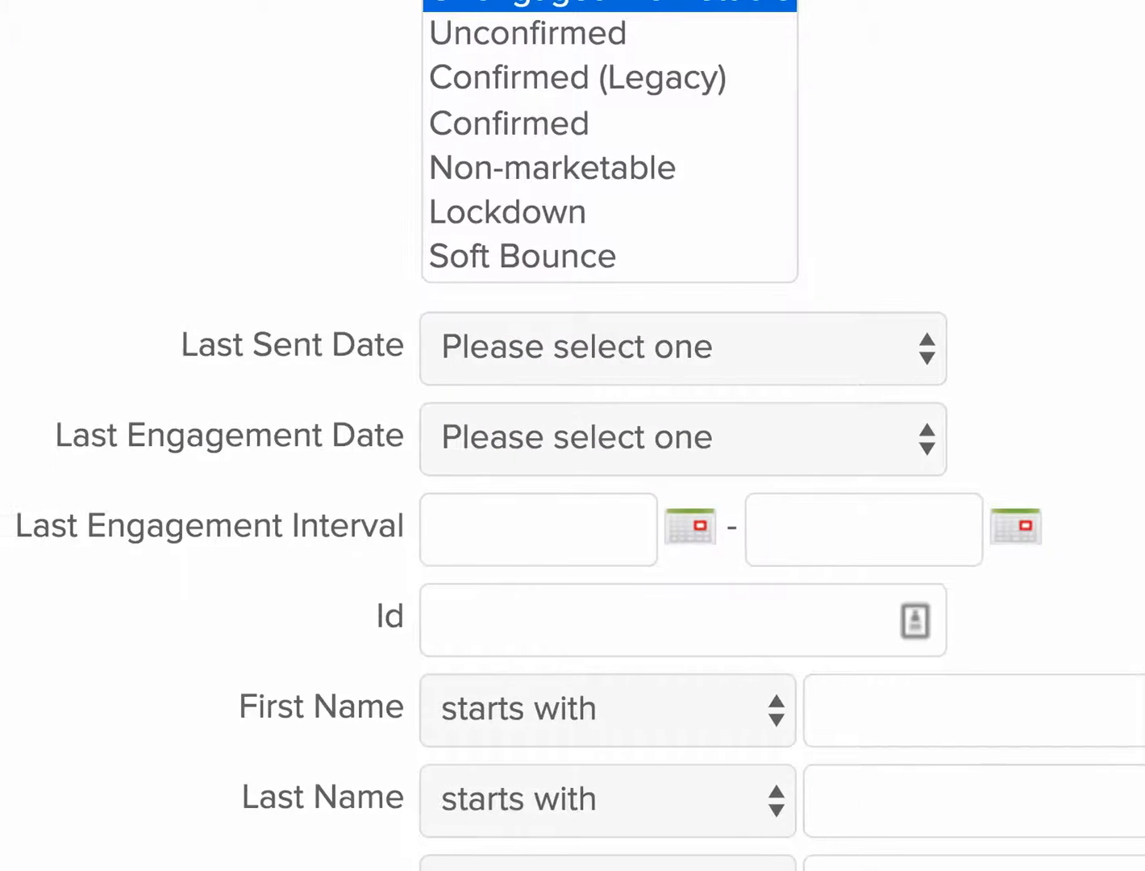
pyautogui.moveTo(142, 436); pyautogui.dragTo(493, 436)
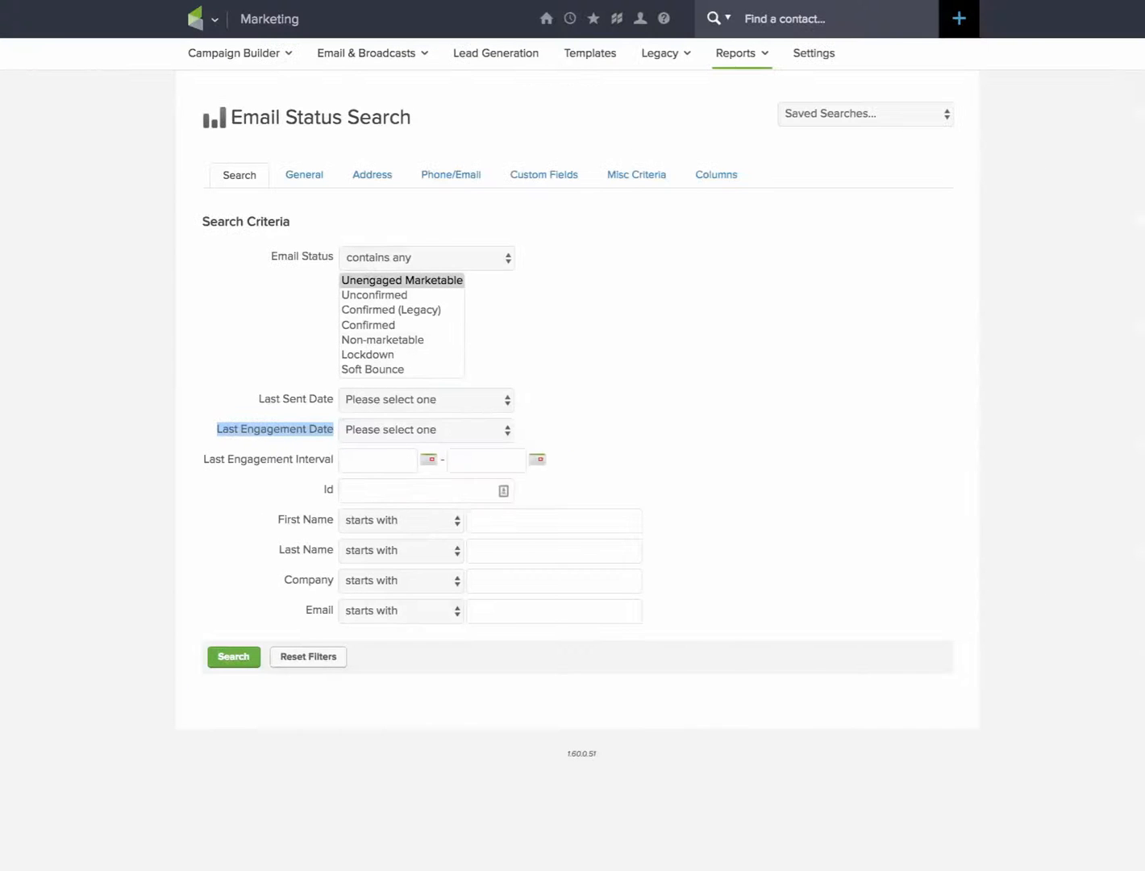
pyautogui.click(770, 437)
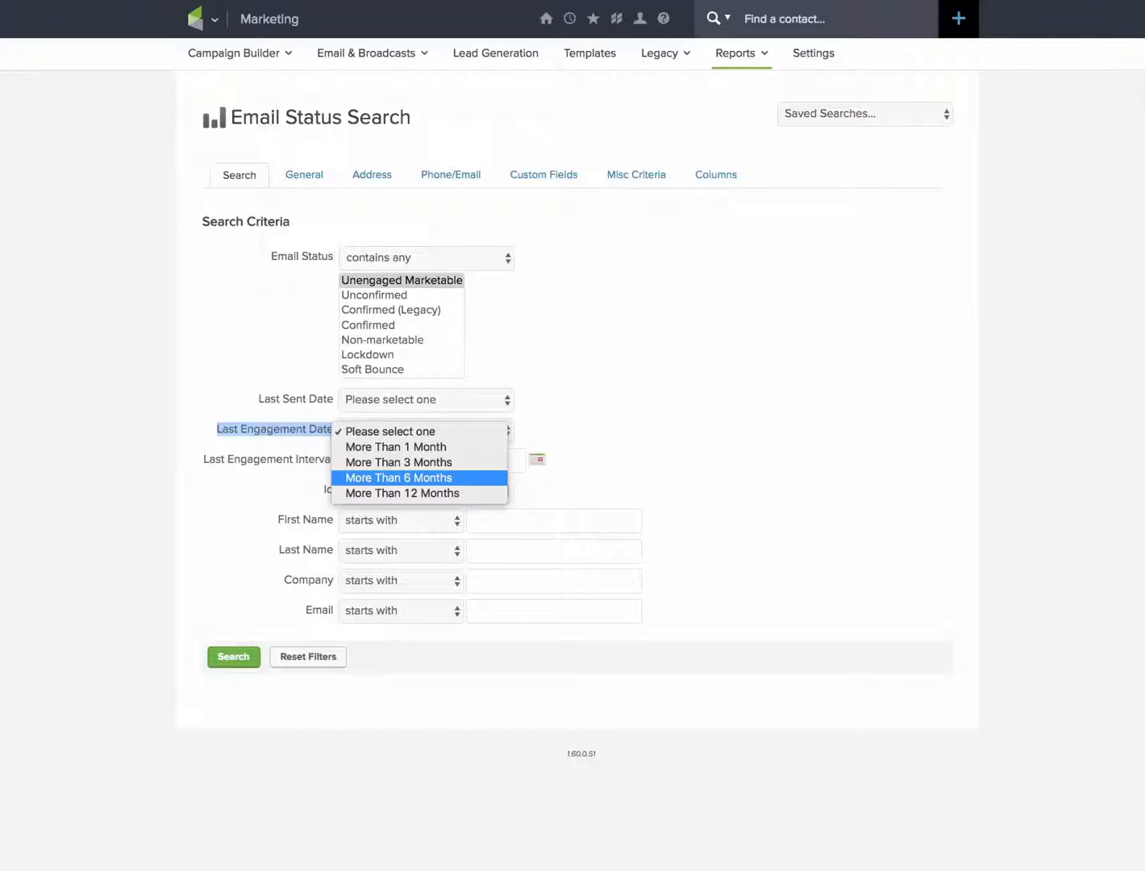
pyautogui.click(399, 479)
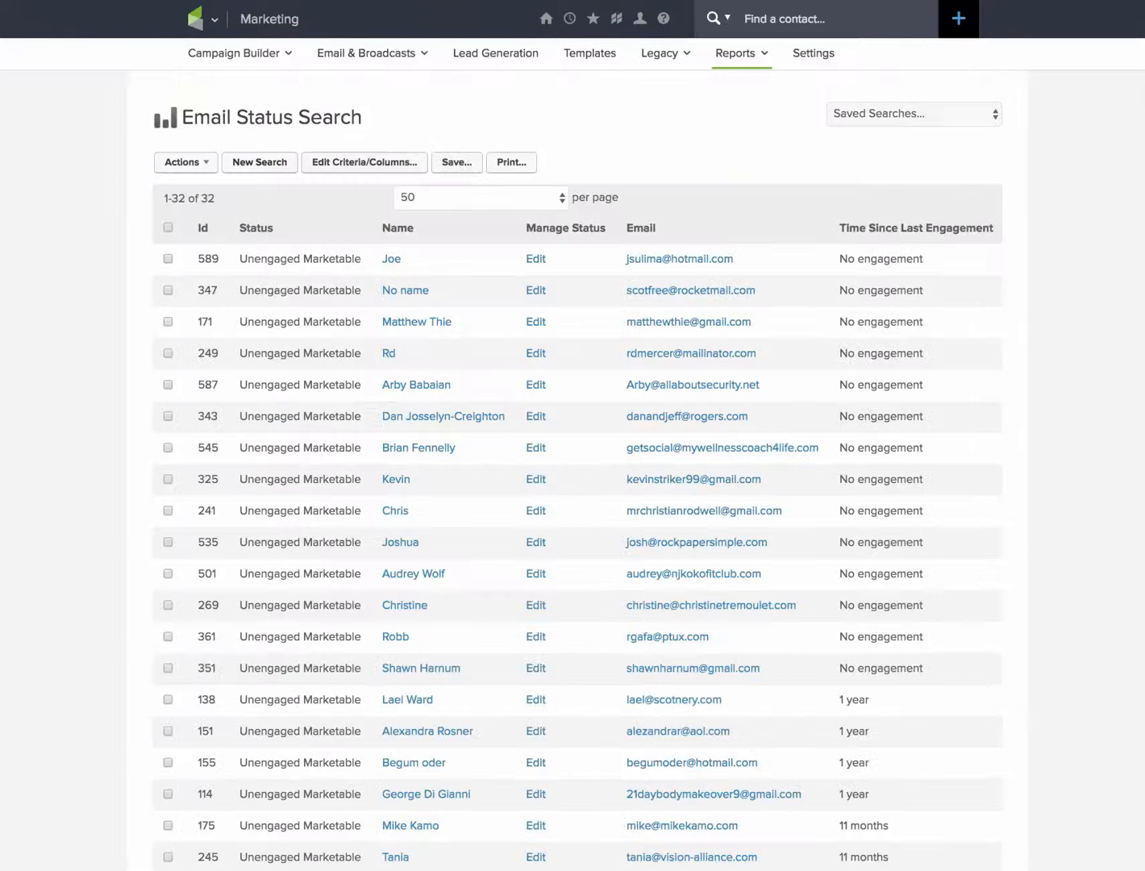
# Select all contacts in the search results and start the Apply/Remove Tag action for them.
pyautogui.scroll(-4, 573, 435)
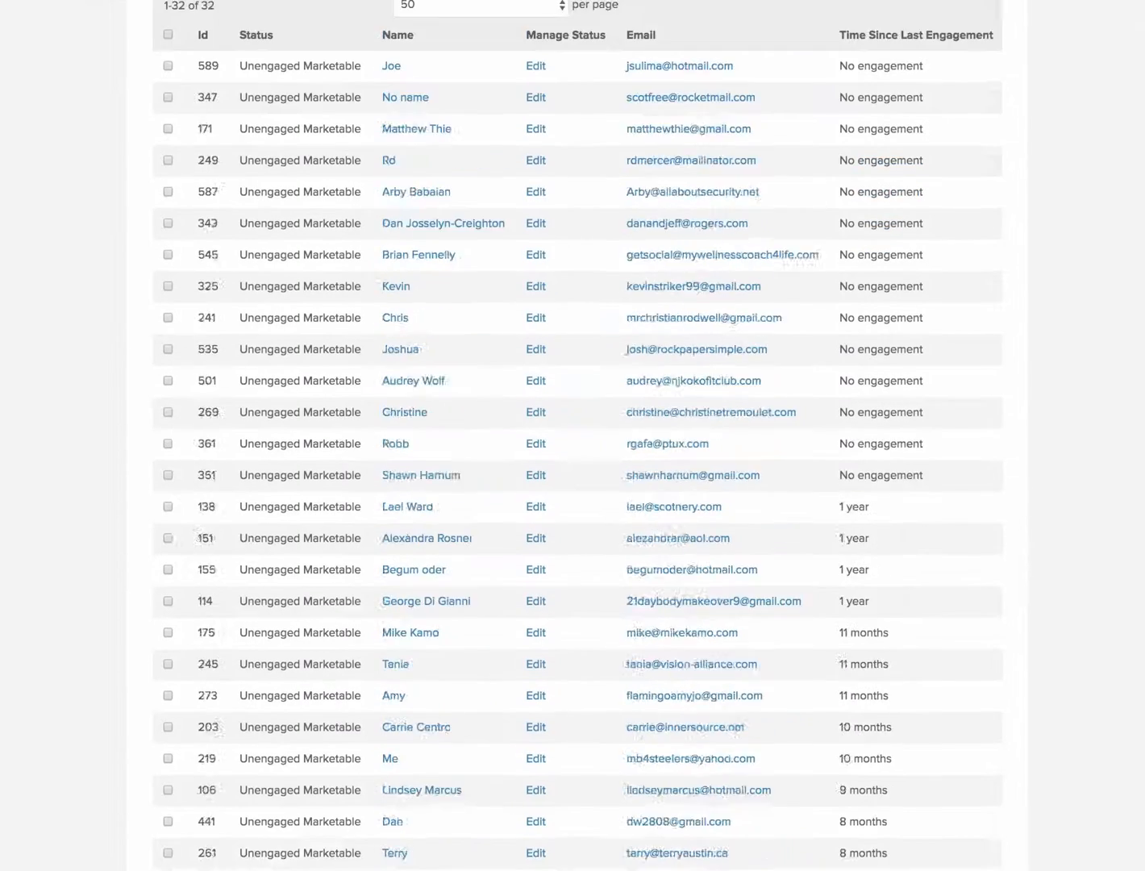
pyautogui.scroll(4, 573, 435)
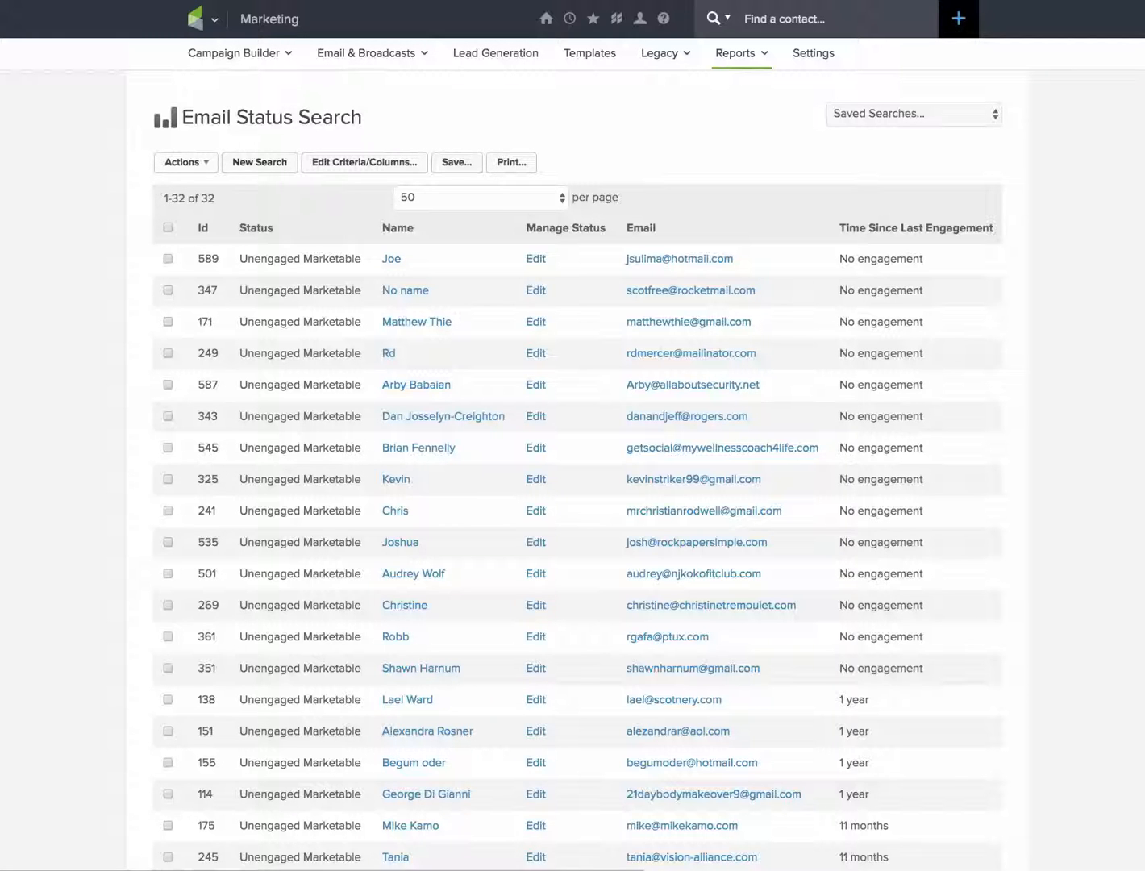
pyautogui.click(185, 163)
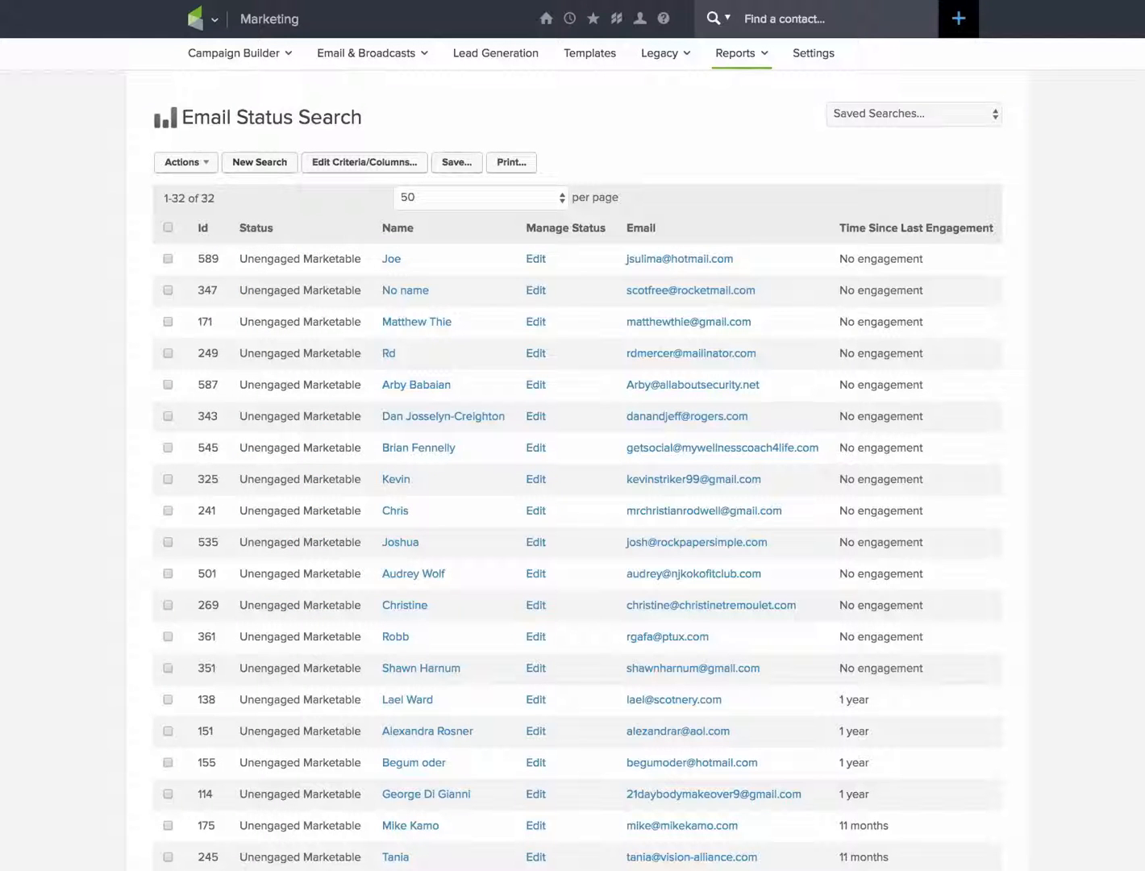
pyautogui.click(167, 226)
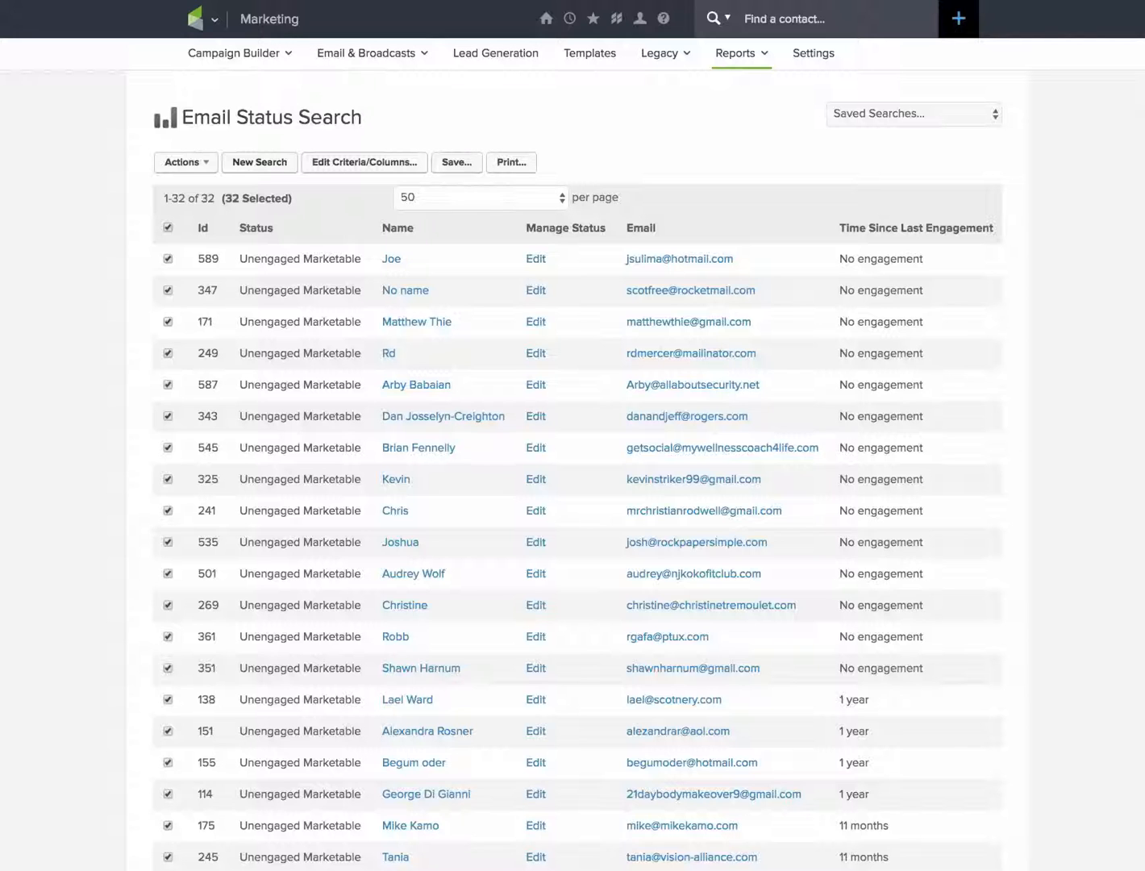
pyautogui.click(185, 162)
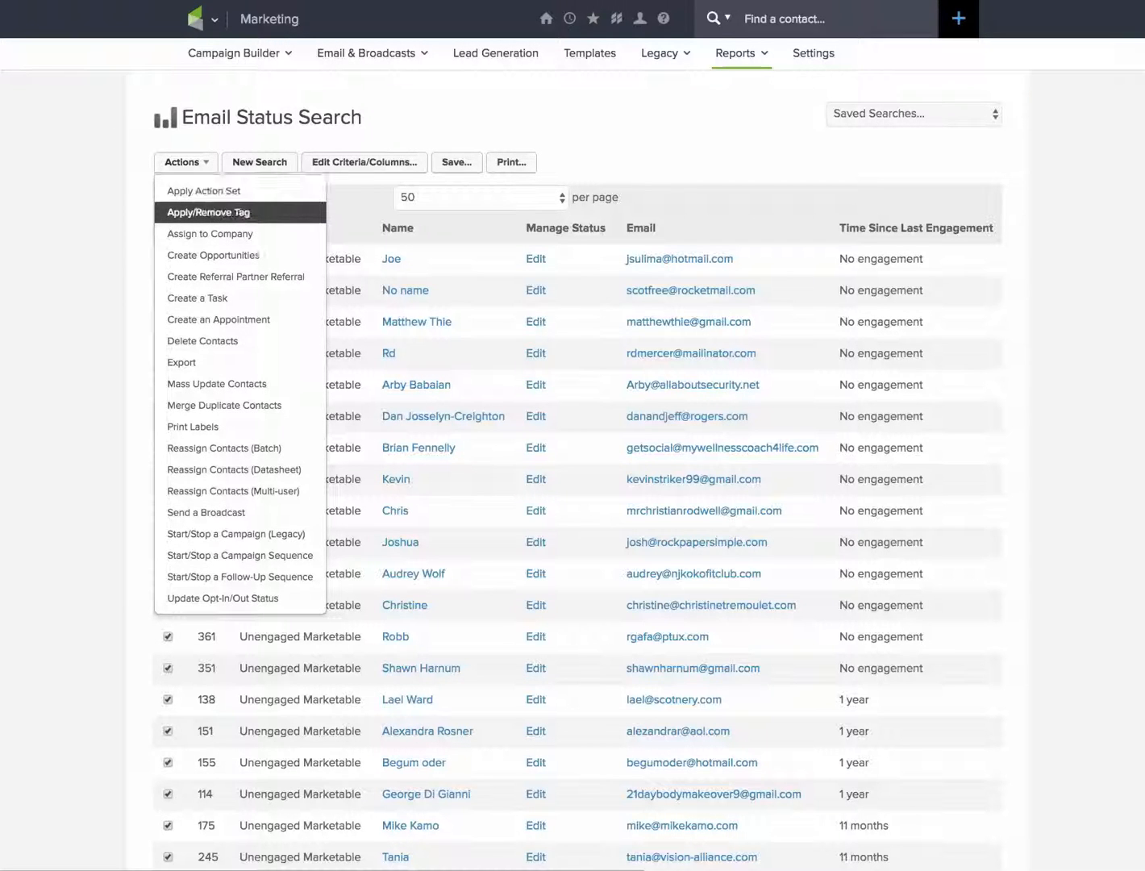
pyautogui.click(209, 212)
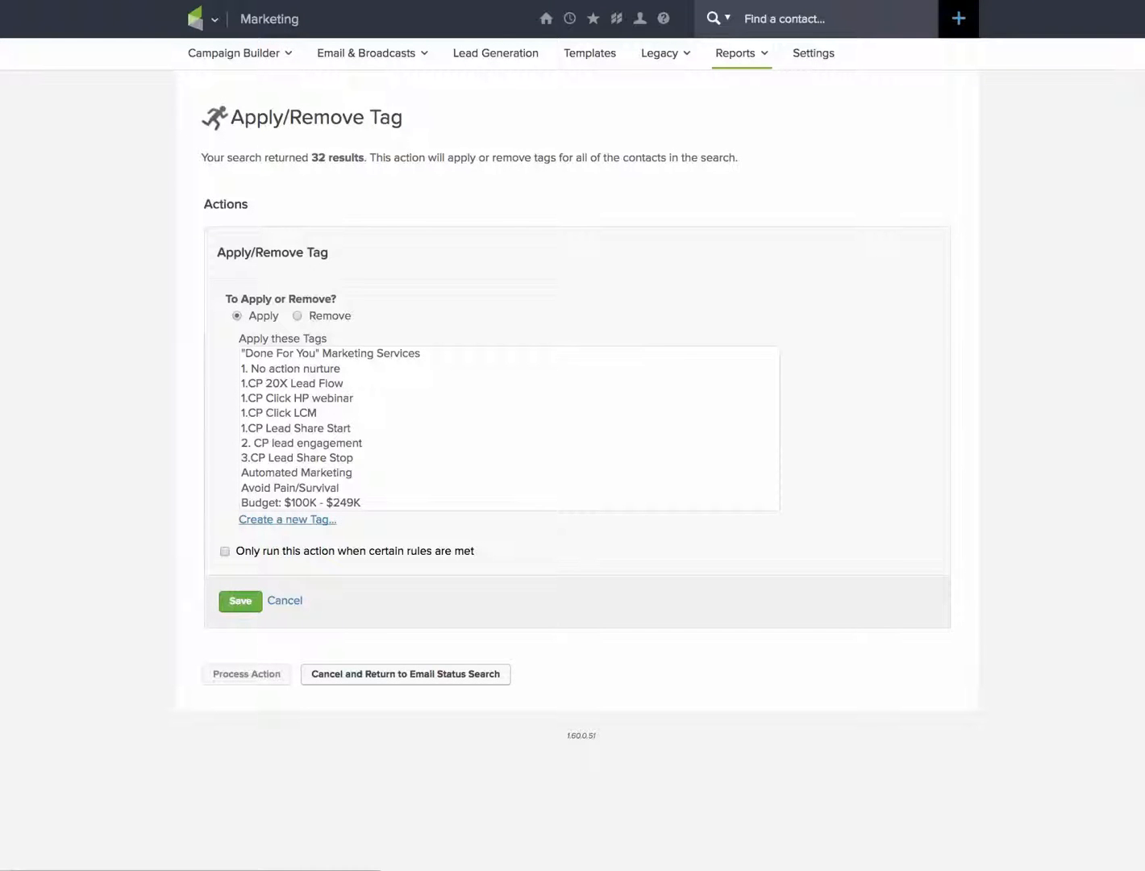
# Choose "Unengaged Marketable Last 6 Months" as the tag to apply and save the tag action.
pyautogui.scroll(-3, 508, 428)
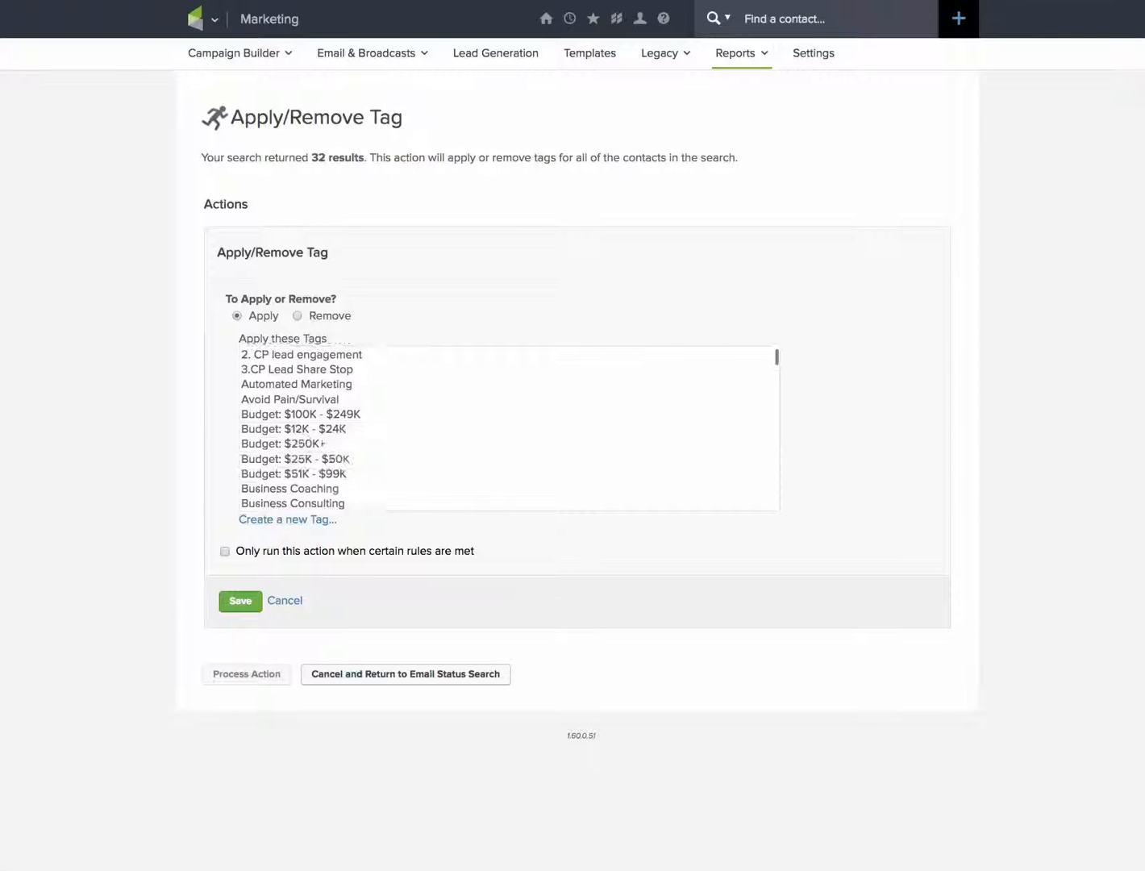
pyautogui.scroll(-6, 508, 427)
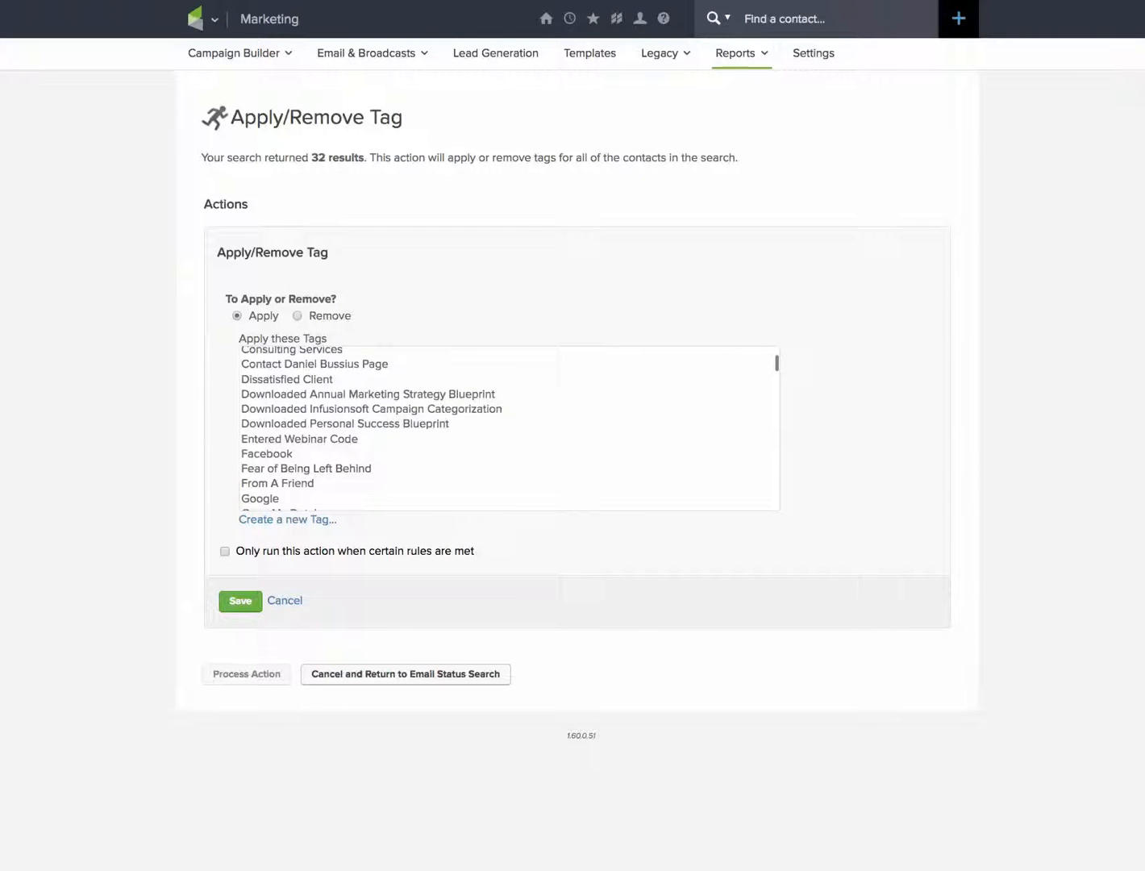
pyautogui.scroll(-3, 508, 428)
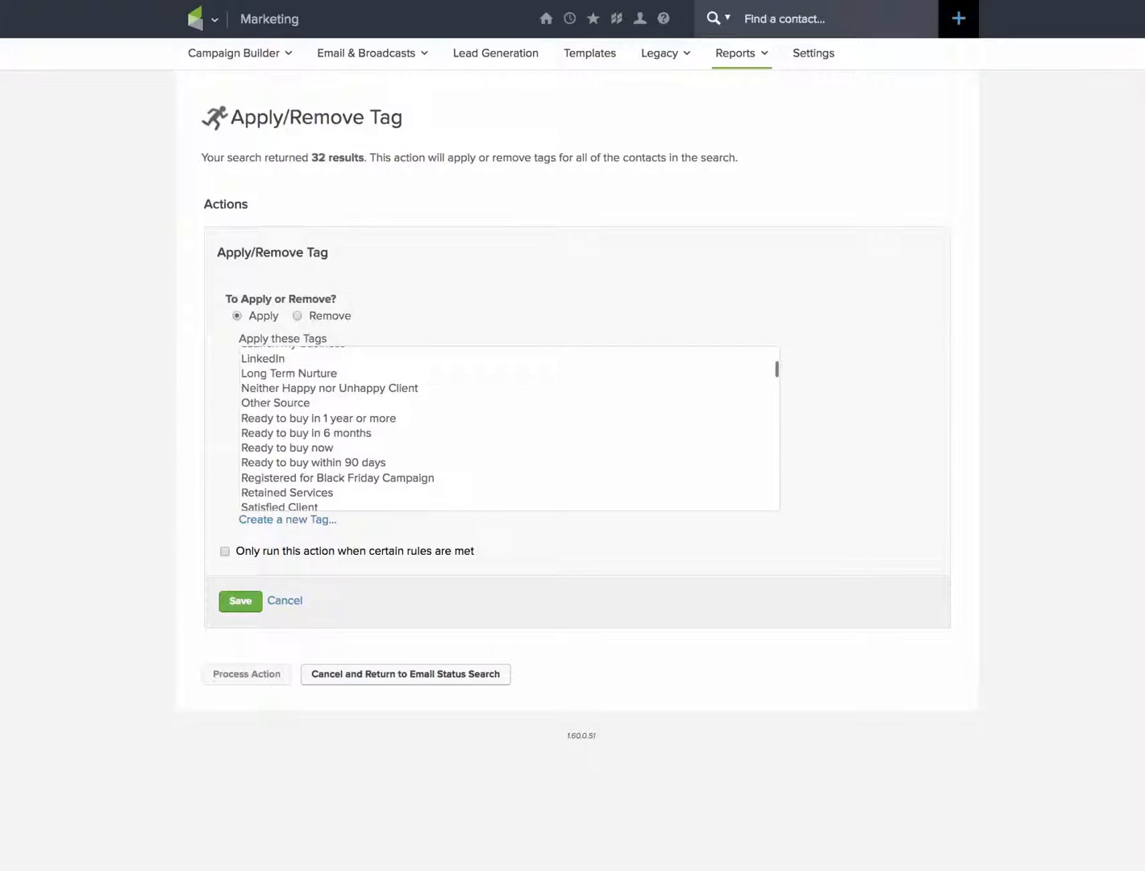
pyautogui.scroll(-3, 508, 427)
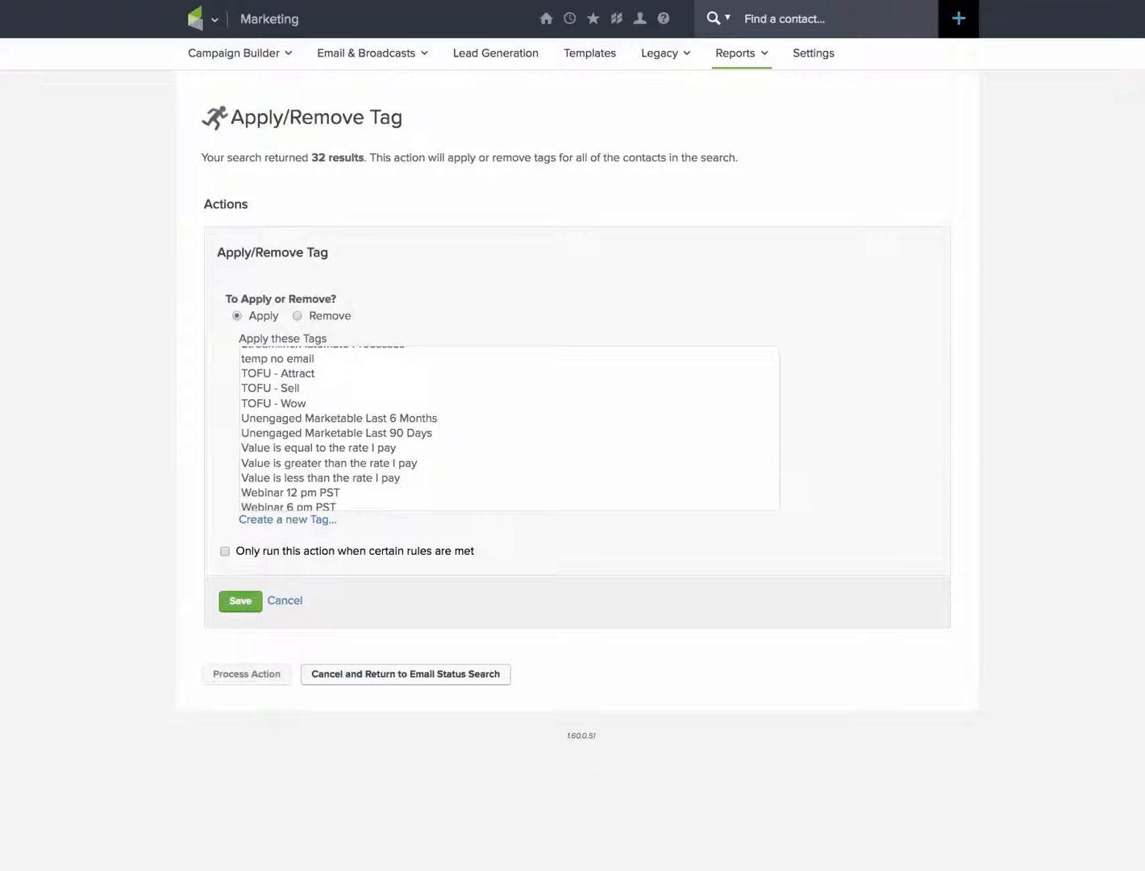
pyautogui.click(338, 419)
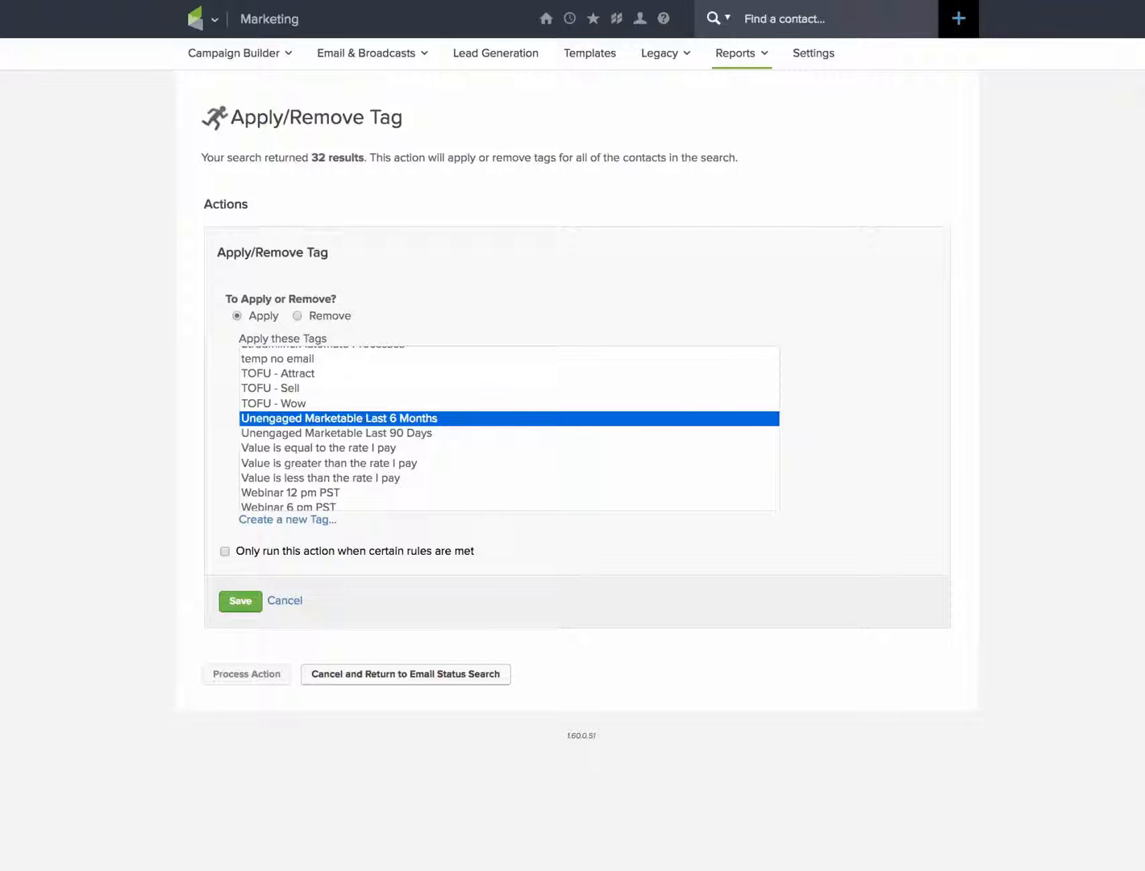
pyautogui.click(240, 600)
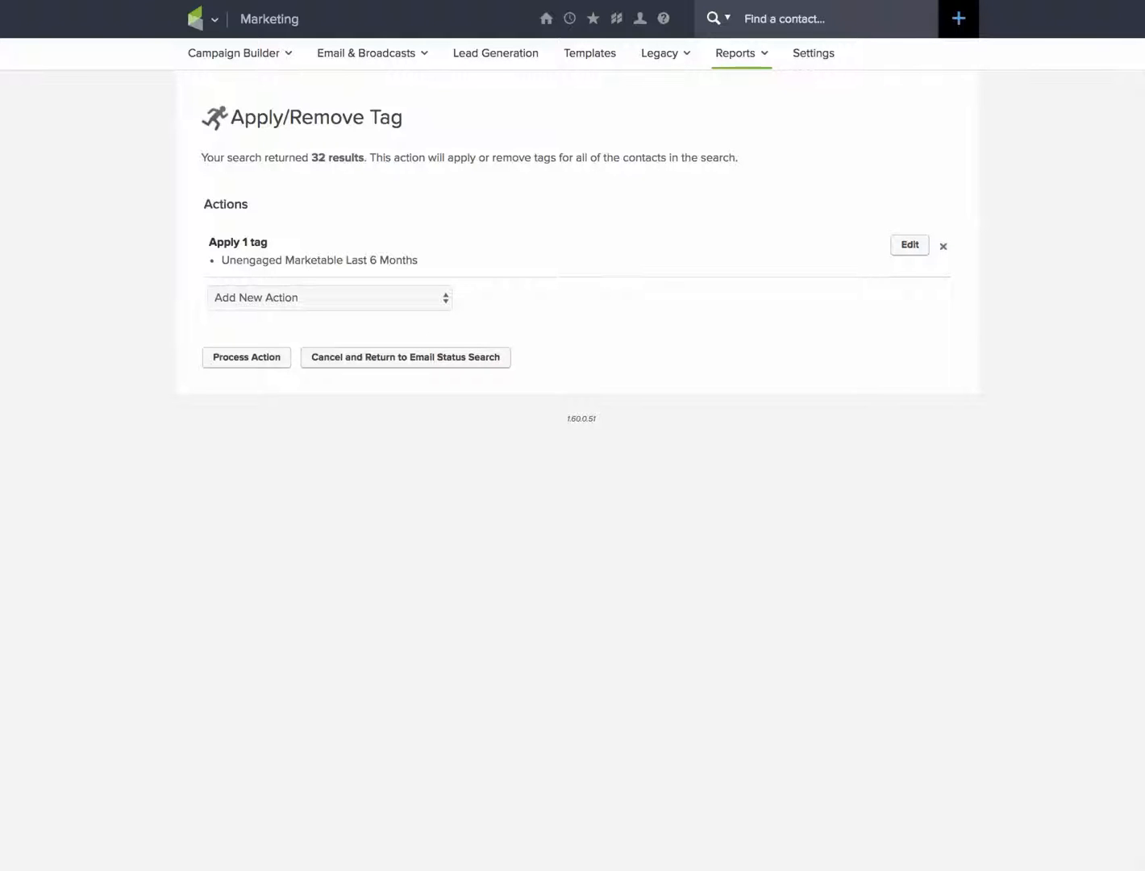
# Process the tag action and change the priority of its queued entry.
pyautogui.click(247, 357)
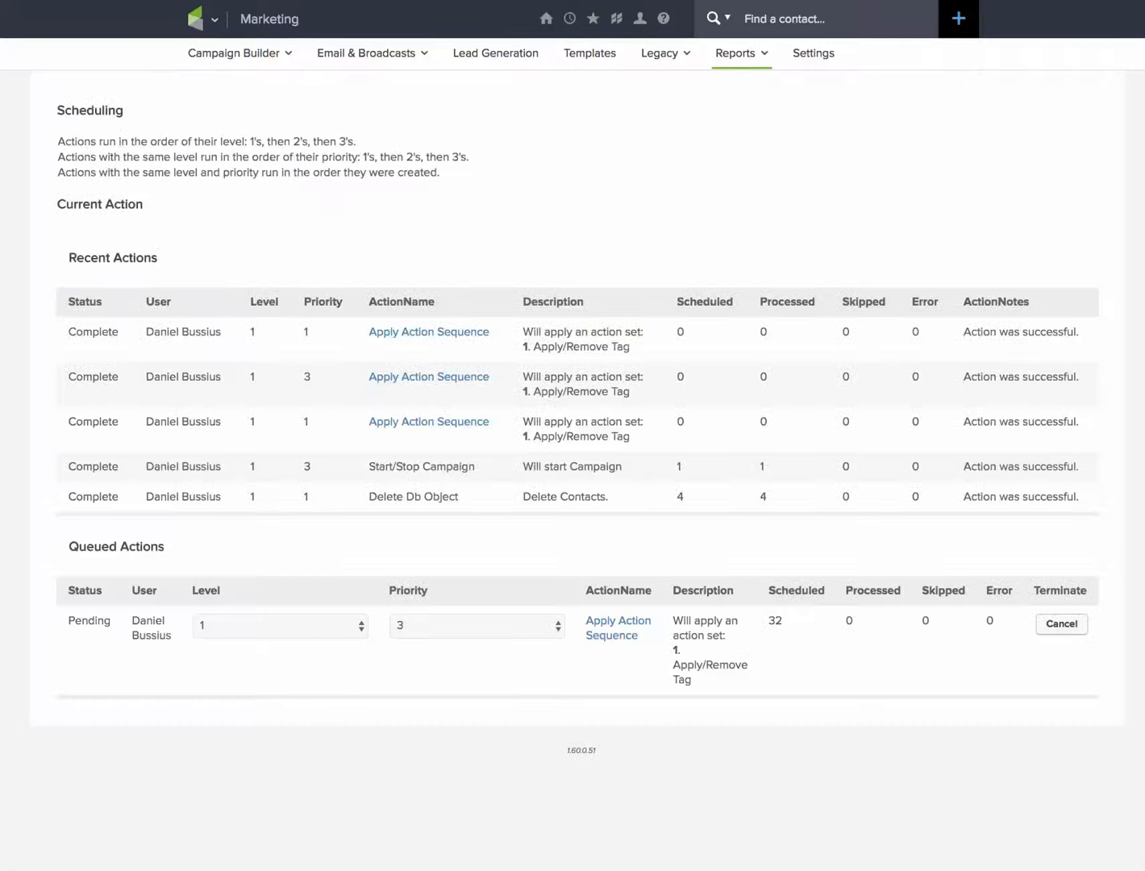
pyautogui.click(477, 625)
pyautogui.click(470, 596)
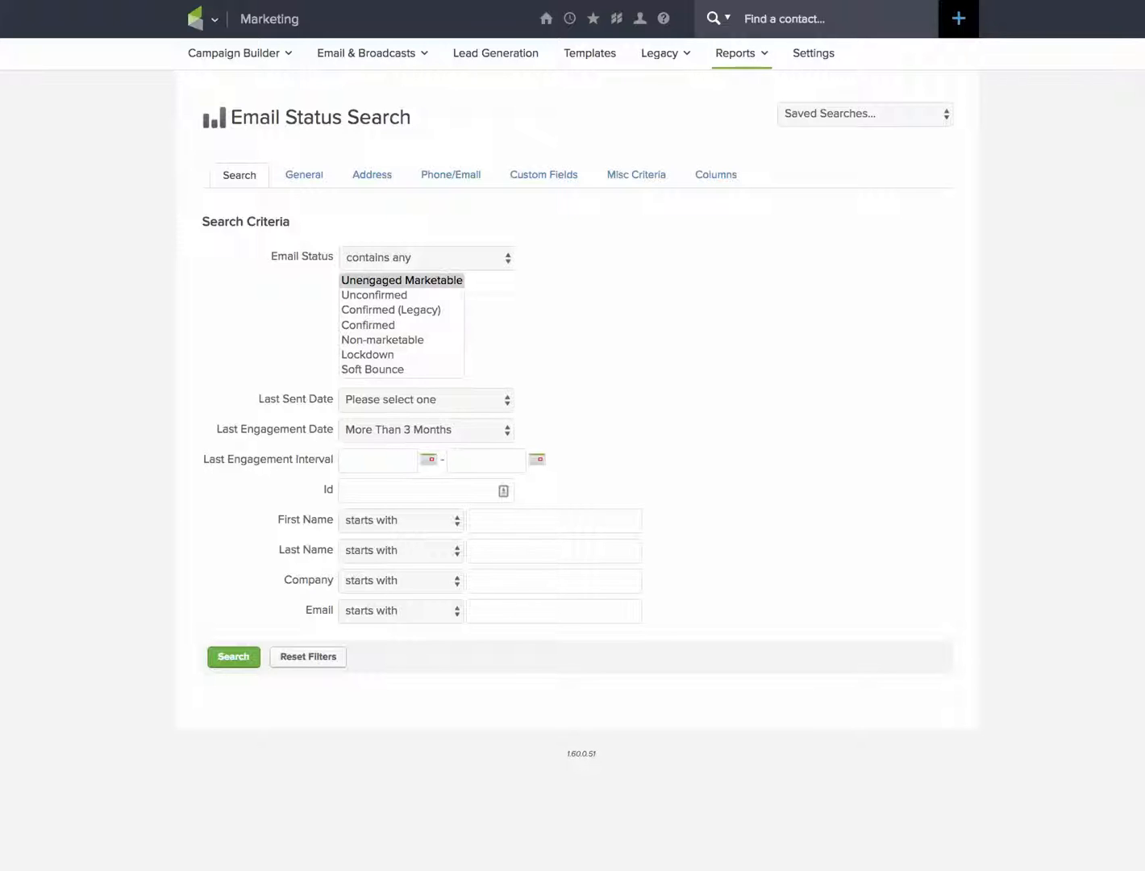
# Search for Unengaged Marketable contacts with last engagement More Than 3 Months that don't have the tag "Unengaged Marketable Last 6 Months".
pyautogui.moveTo(204, 19)
pyautogui.click(401, 281)
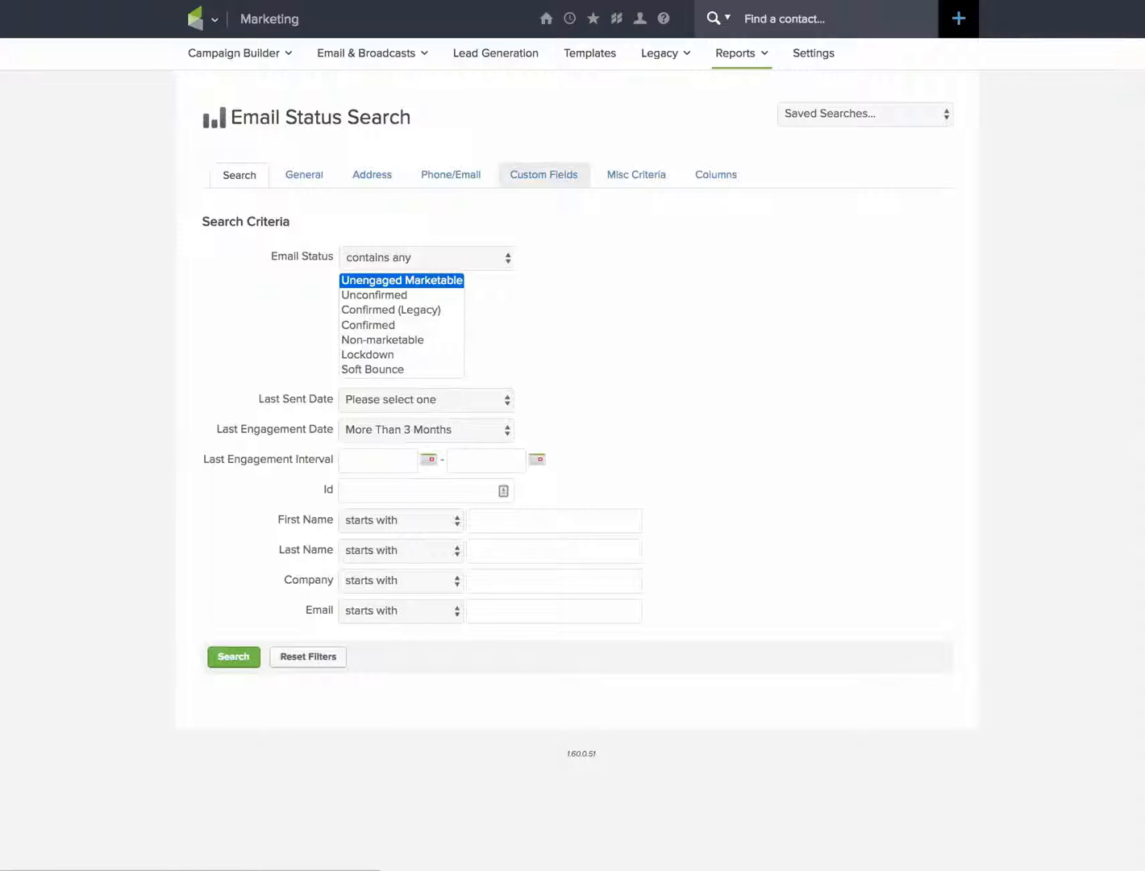
pyautogui.click(636, 175)
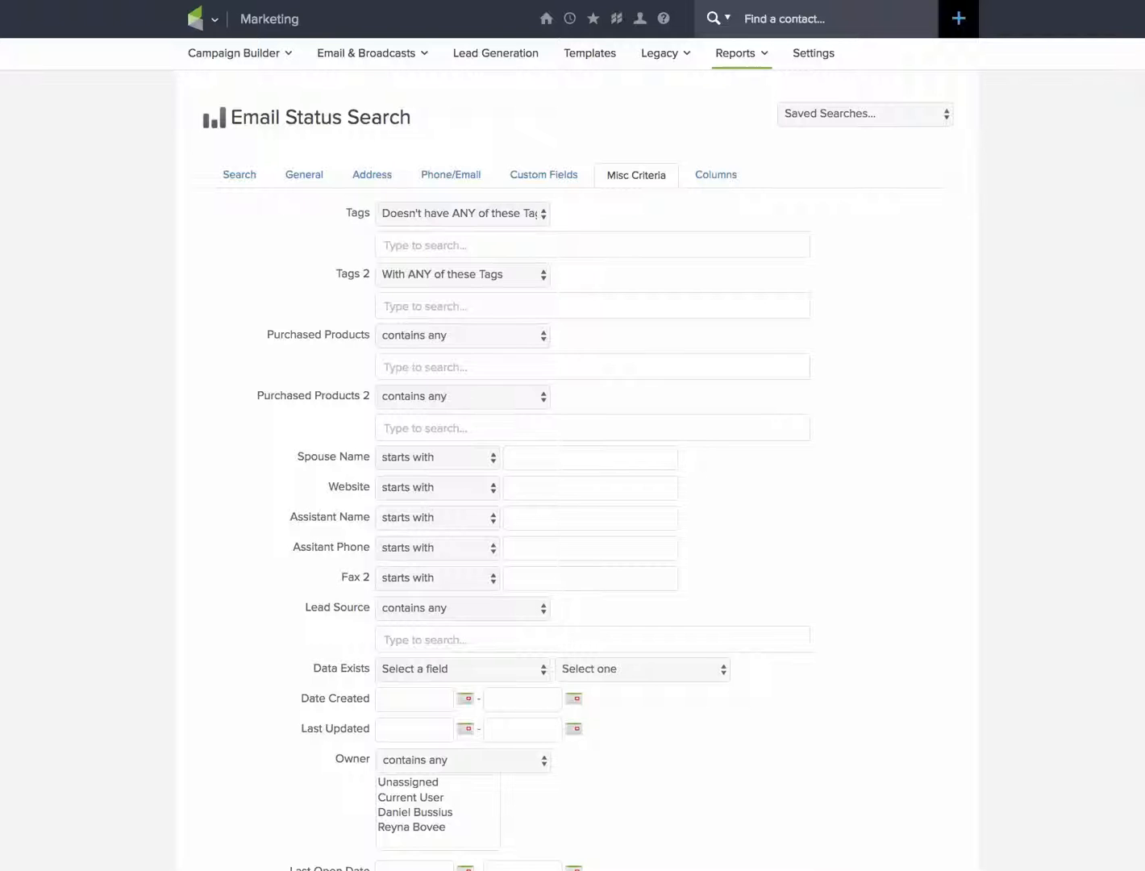
pyautogui.click(462, 213)
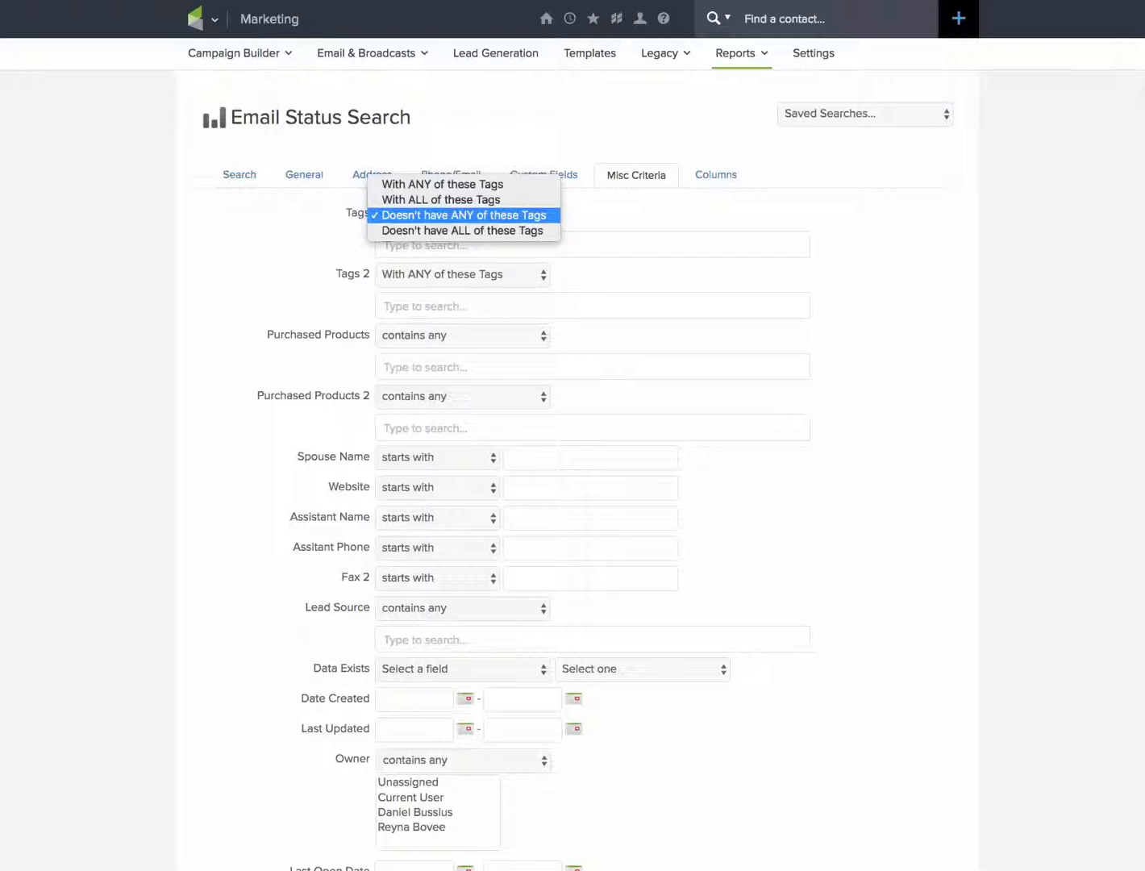
pyautogui.click(483, 246)
pyautogui.click(484, 246)
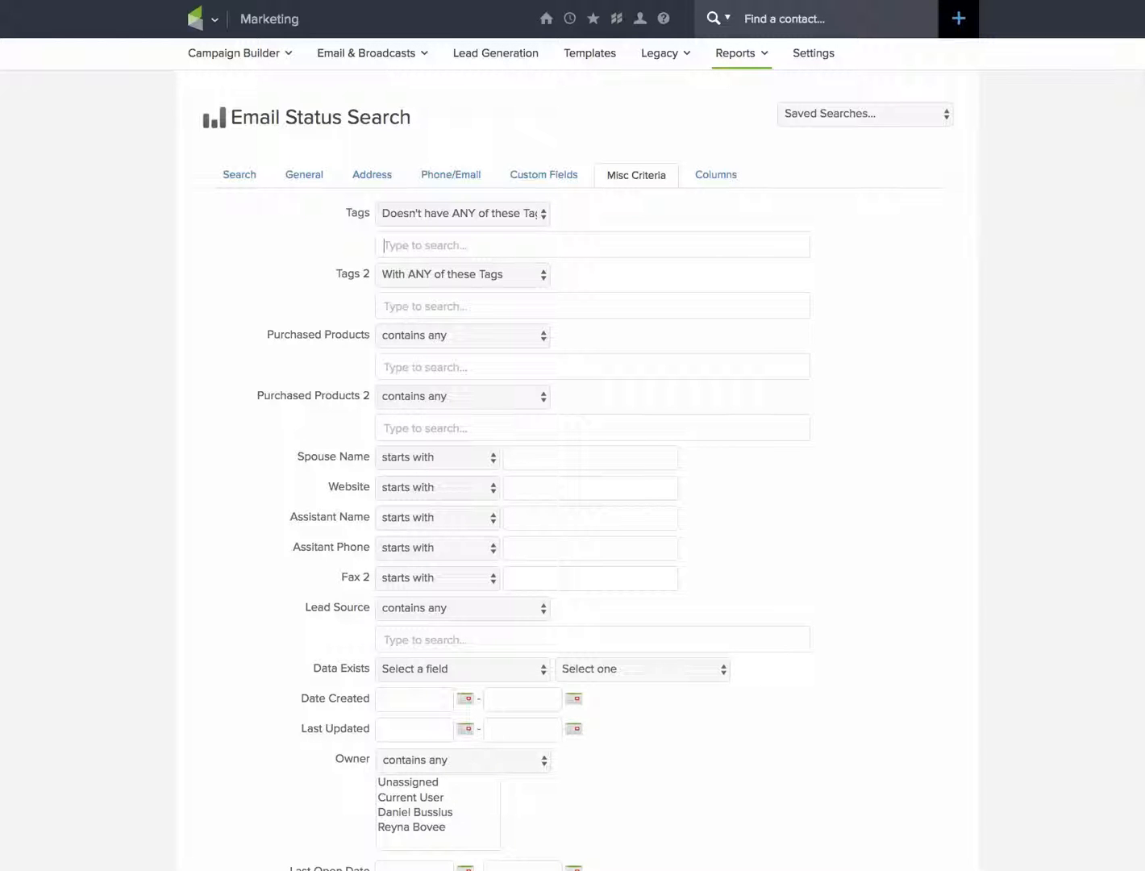
pyautogui.write('un')
pyautogui.press('Down')
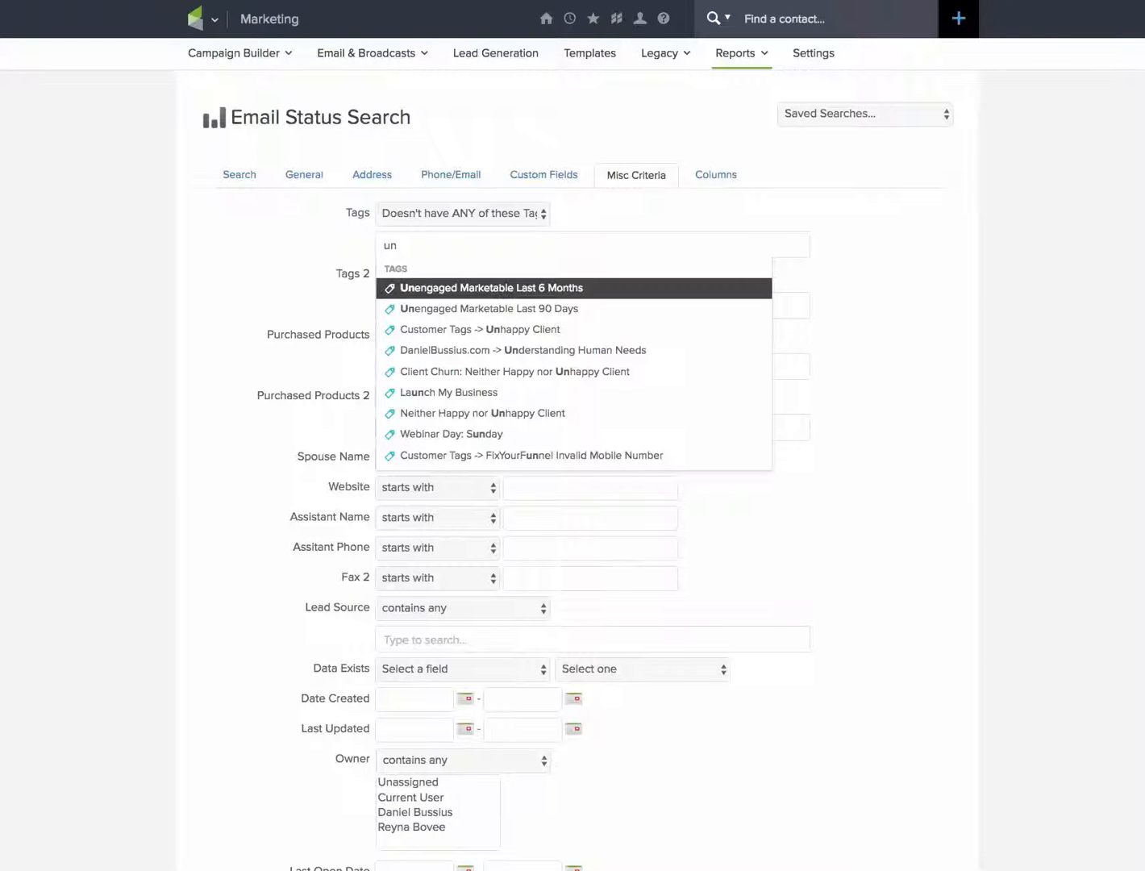
pyautogui.press('Return')
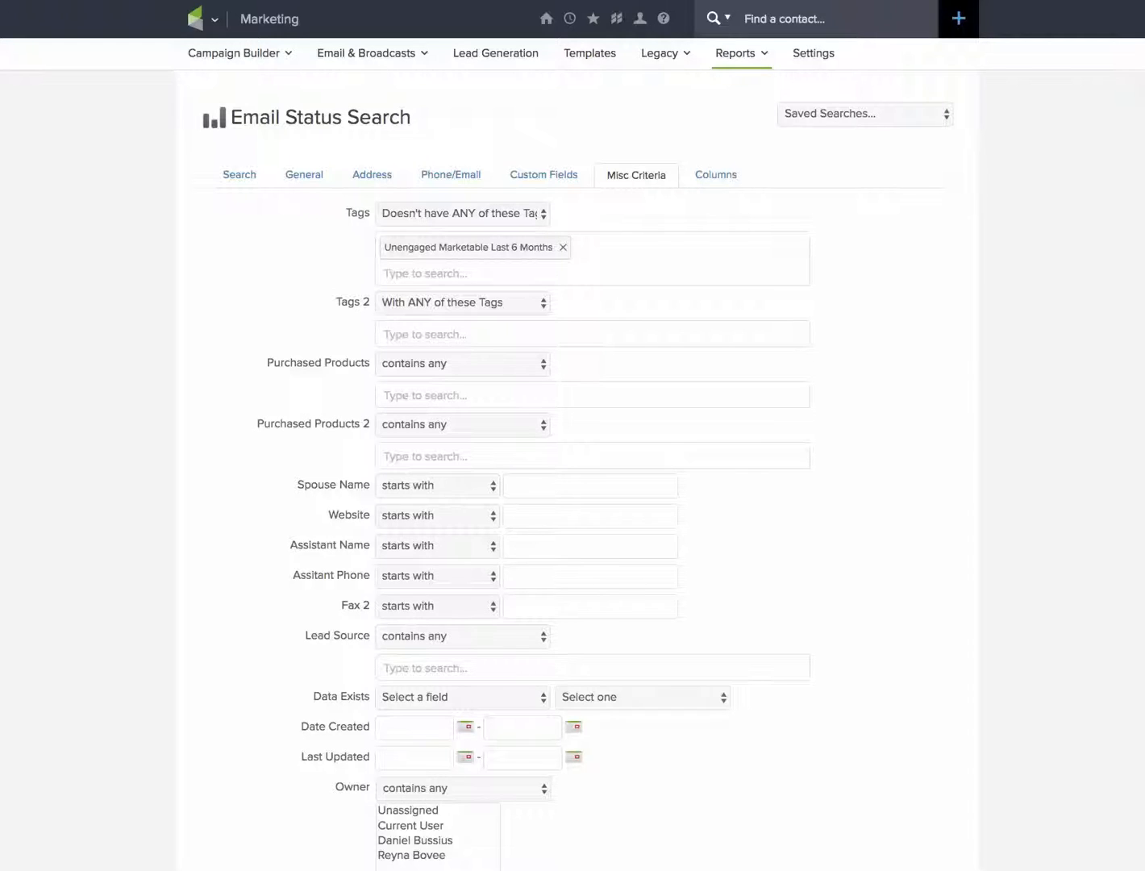
pyautogui.scroll(-6, 573, 436)
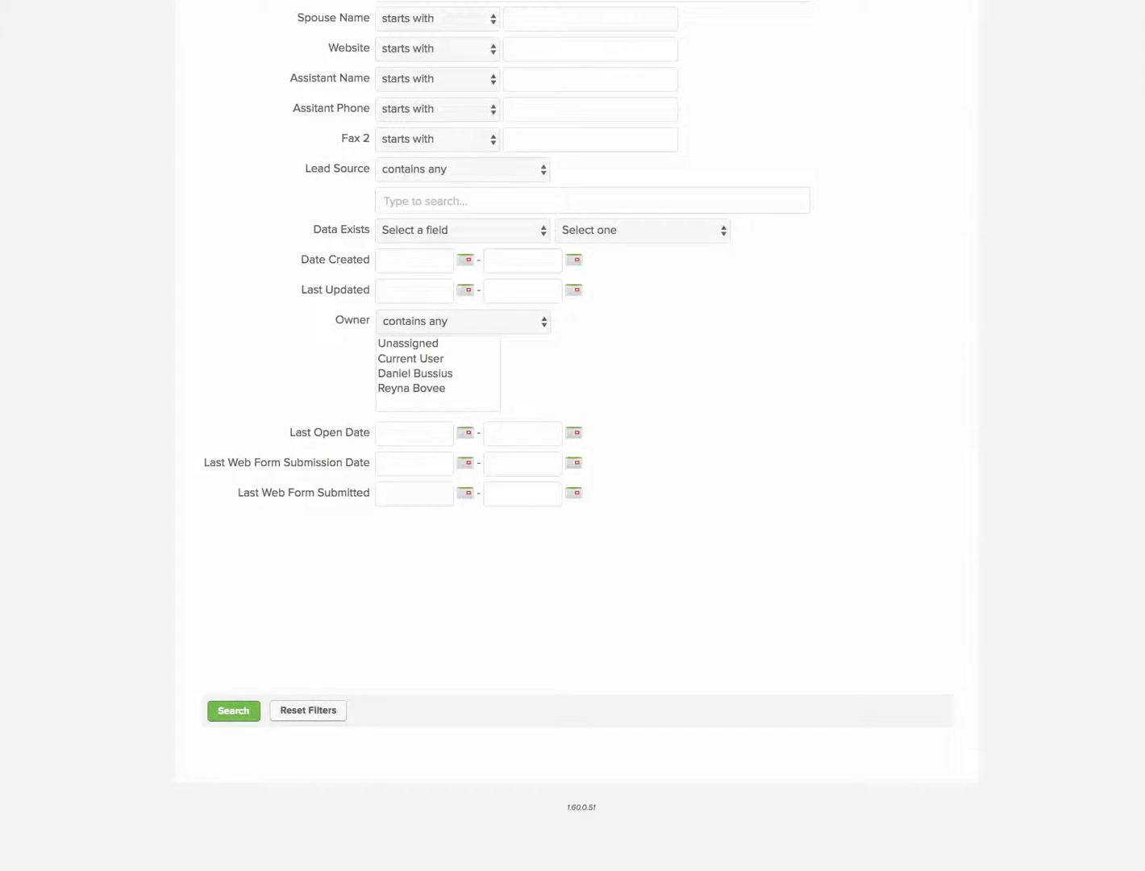
pyautogui.scroll(6, 572, 436)
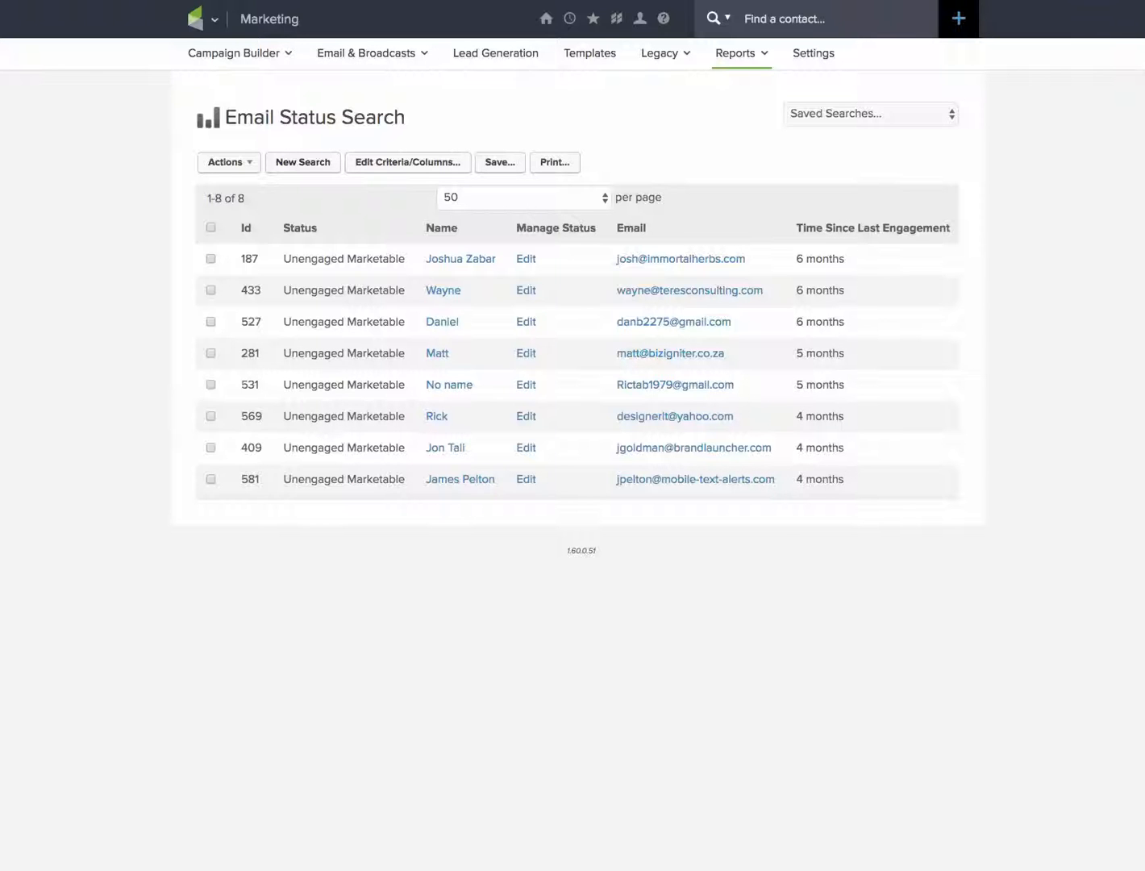
# Save the search as a report named "Unengaged Marketable Last 90 Days" and share it with Everyone.
pyautogui.click(499, 162)
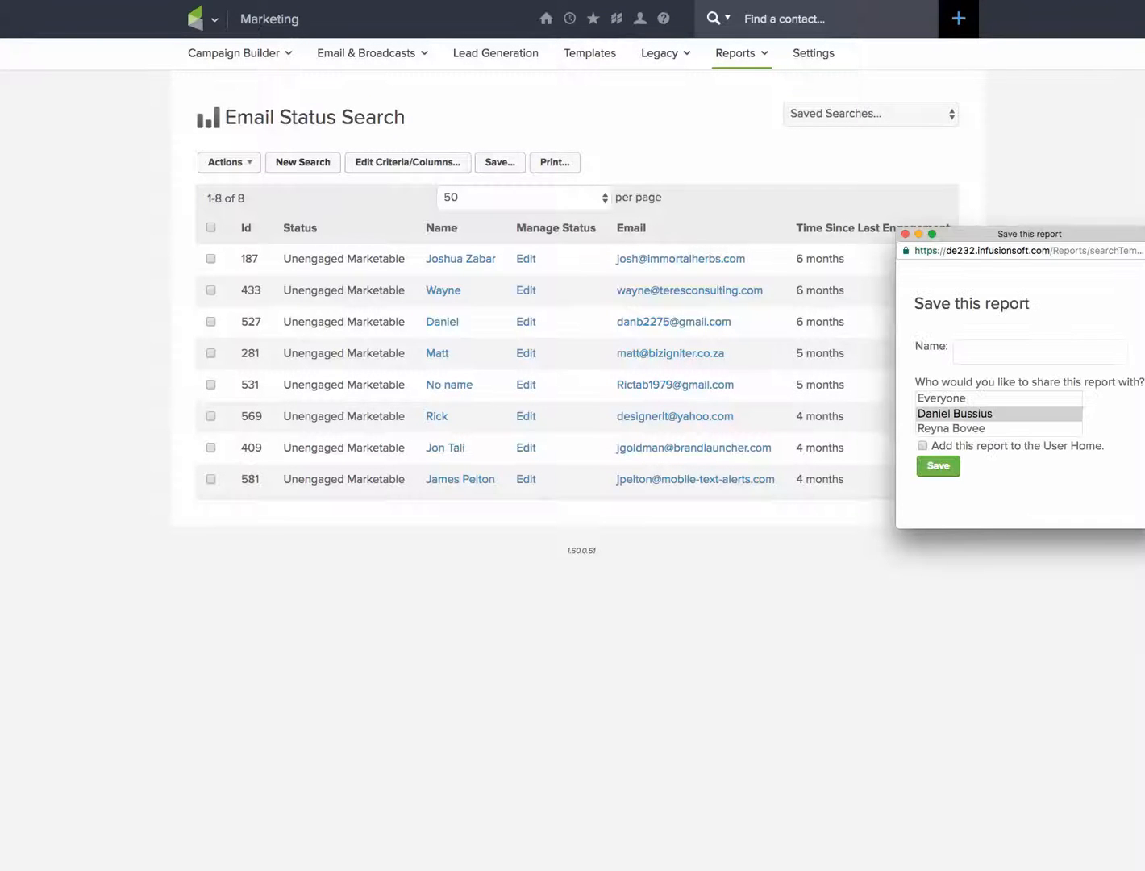
pyautogui.moveTo(1030, 234); pyautogui.dragTo(802, 227)
pyautogui.click(725, 391)
pyautogui.click(790, 345)
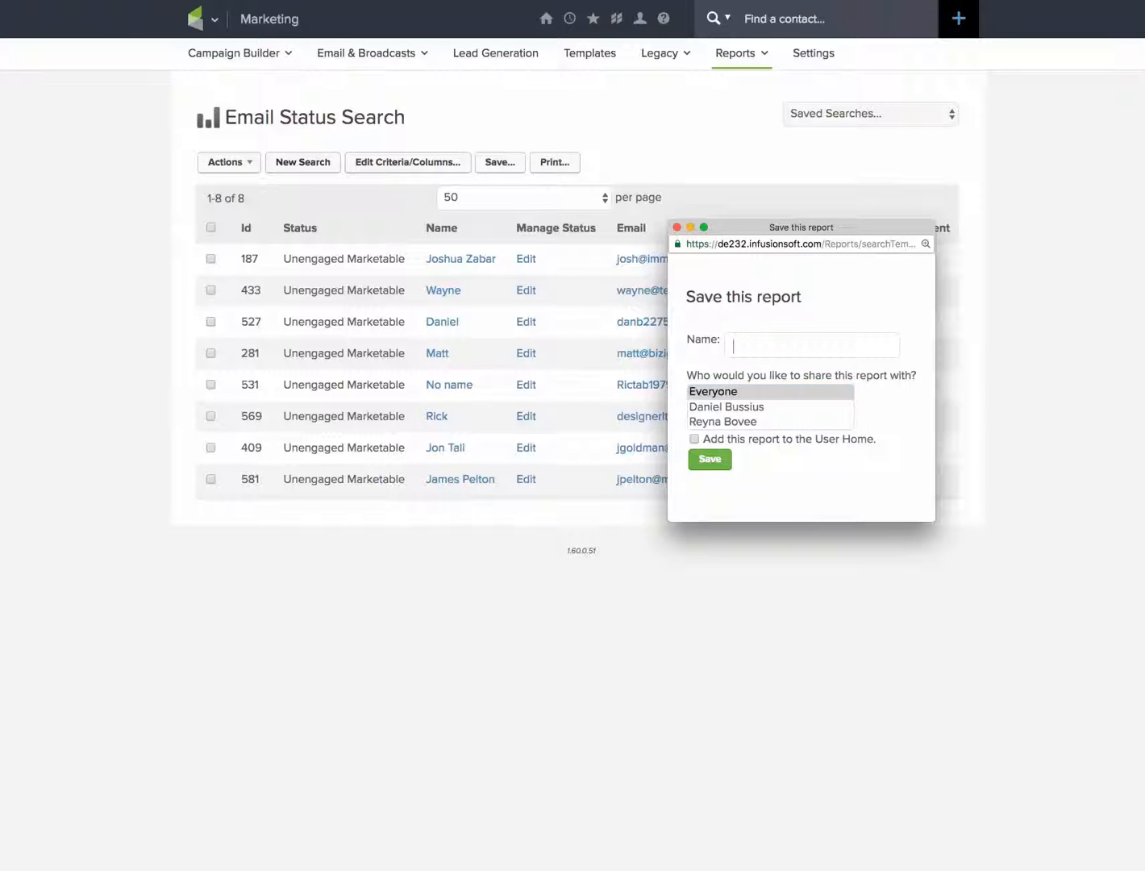
pyautogui.write('Unengaged Marketable Las')
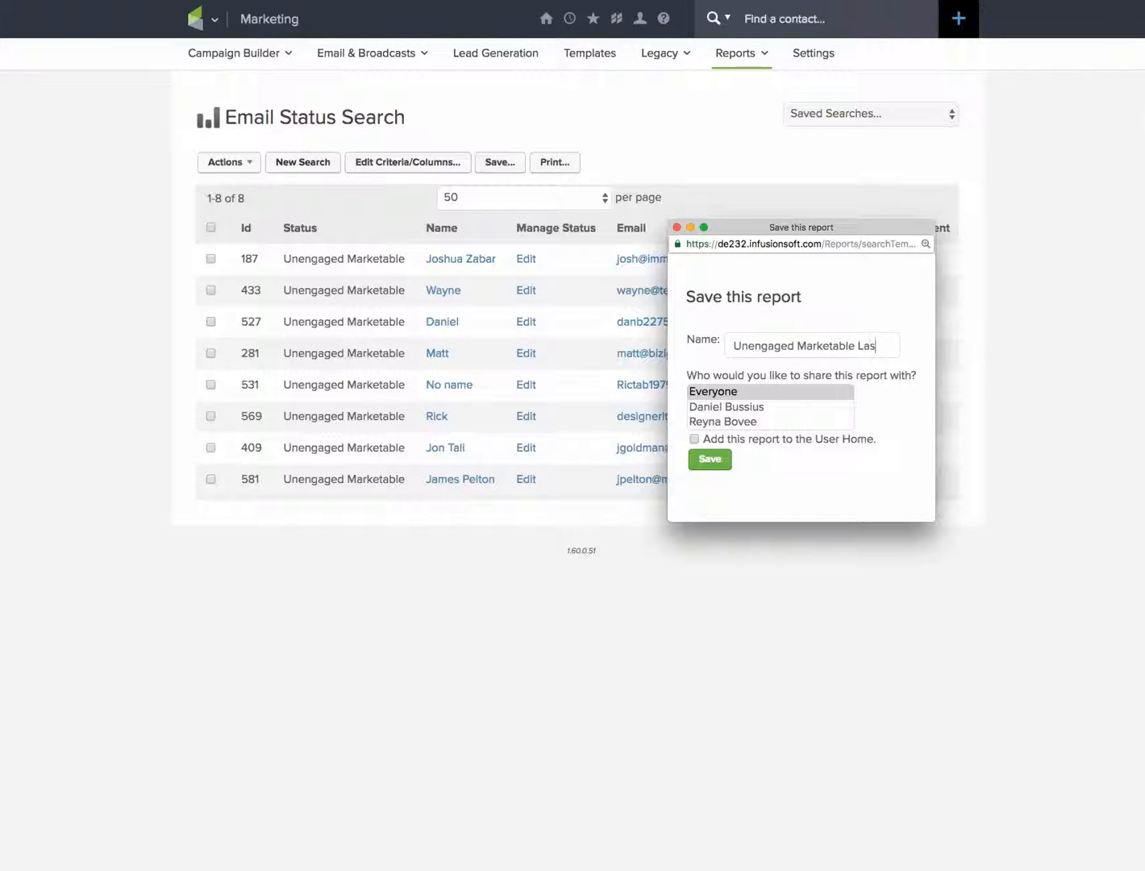
pyautogui.write('t 90 Days')
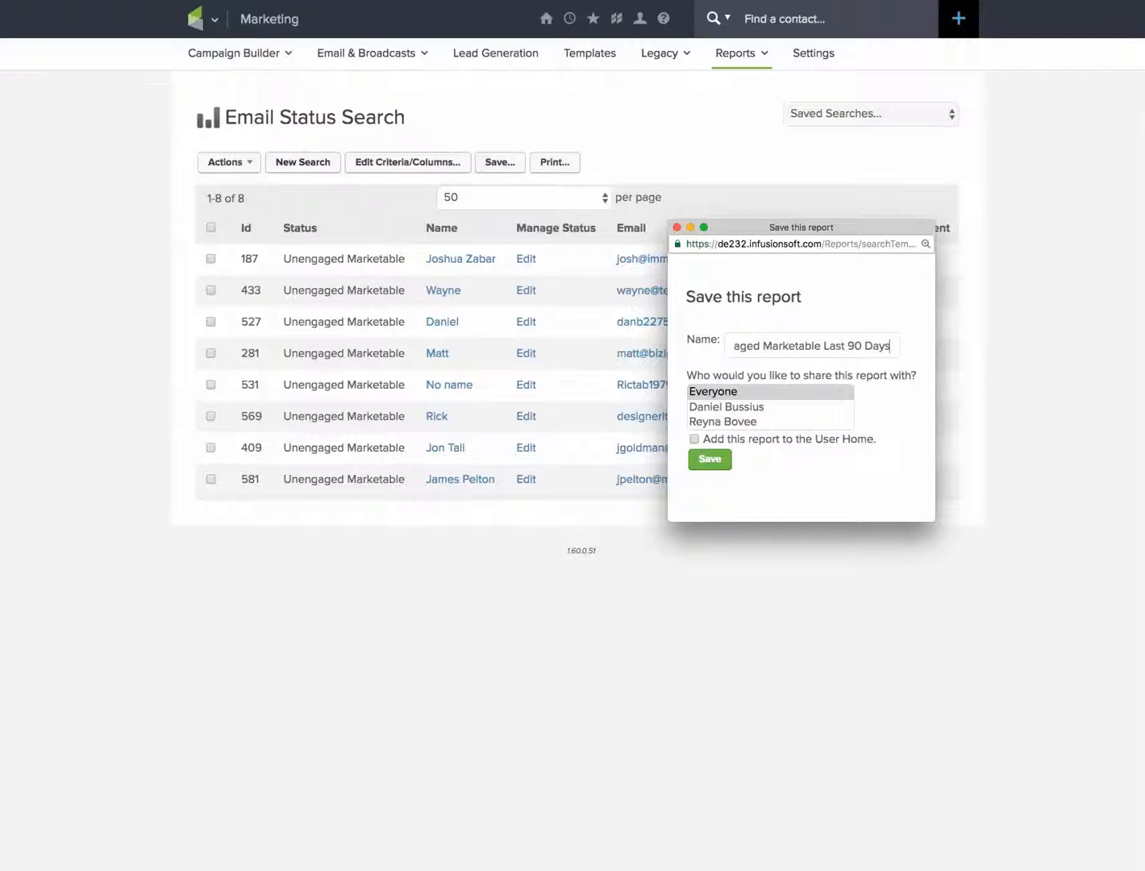
pyautogui.click(709, 458)
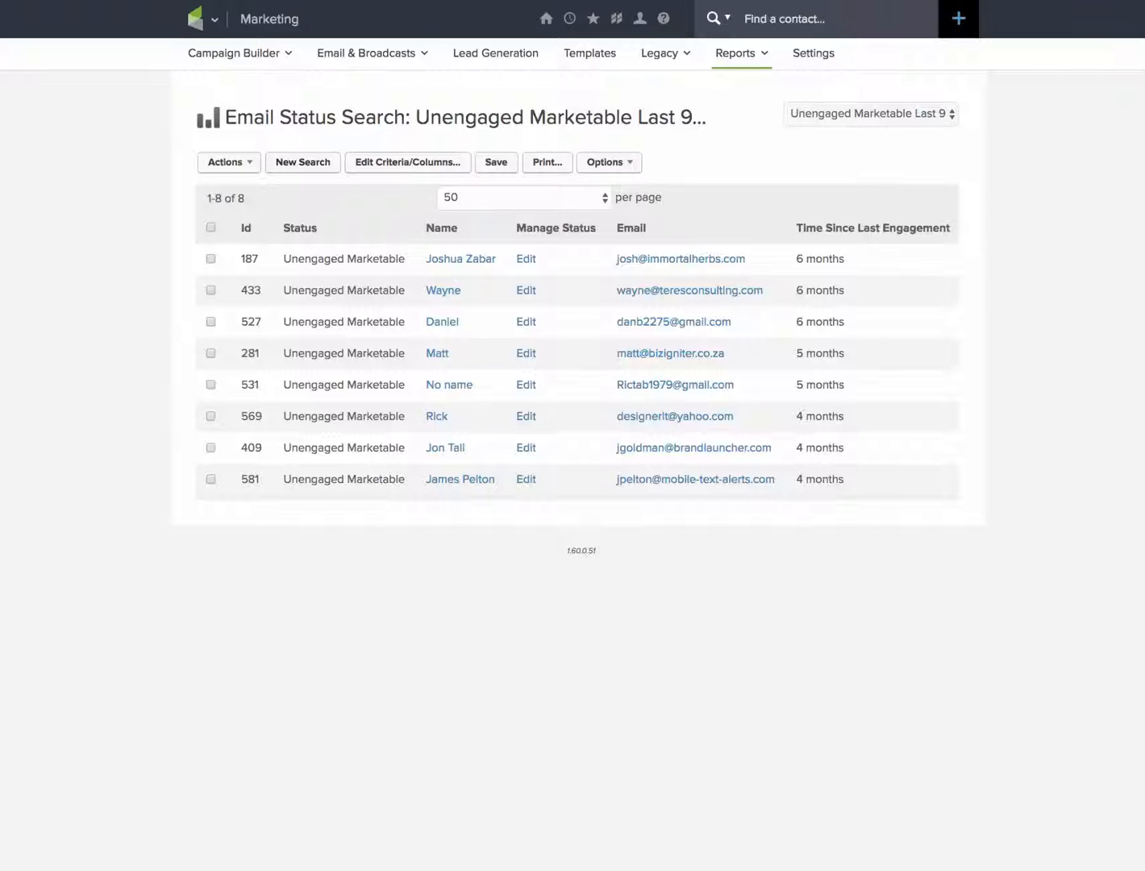
# Select all contacts in the results and save an action applying the tag "Unengaged Marketable Last 90 Days" to them.
pyautogui.click(210, 226)
pyautogui.click(229, 162)
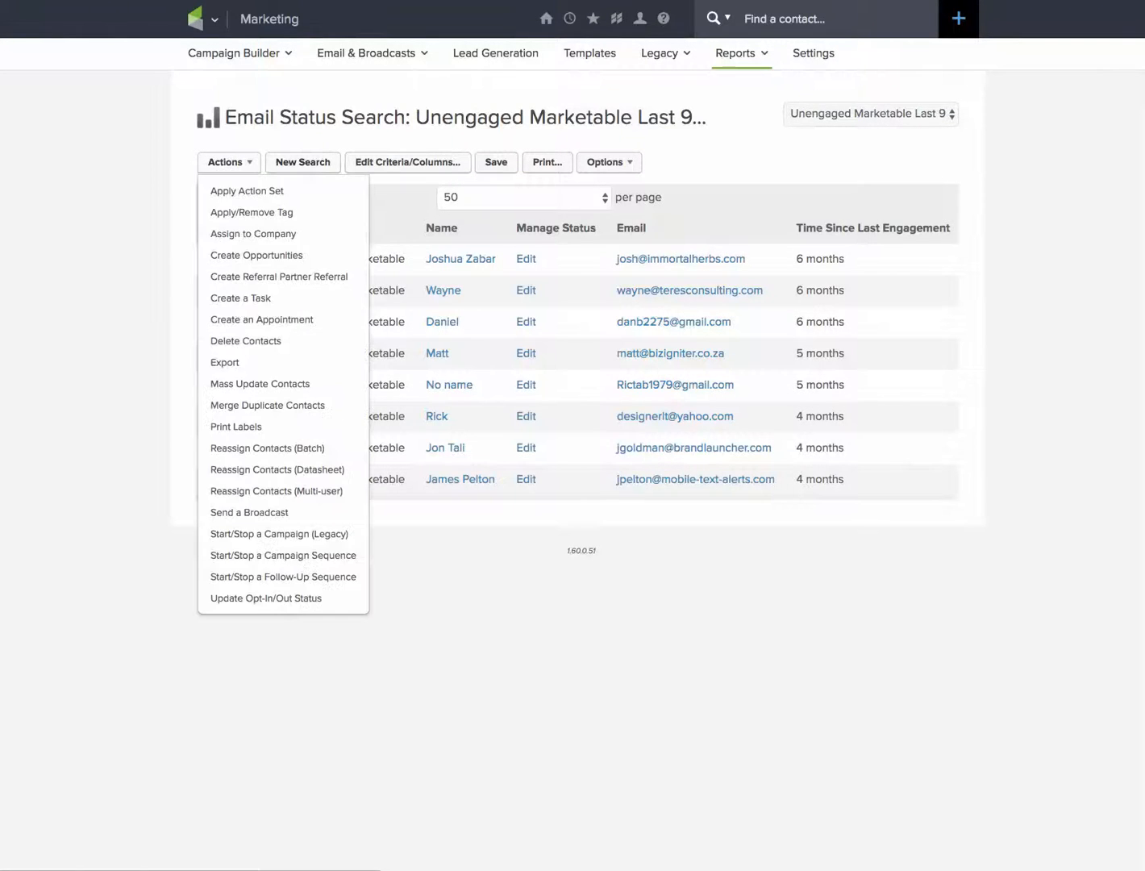
pyautogui.click(250, 213)
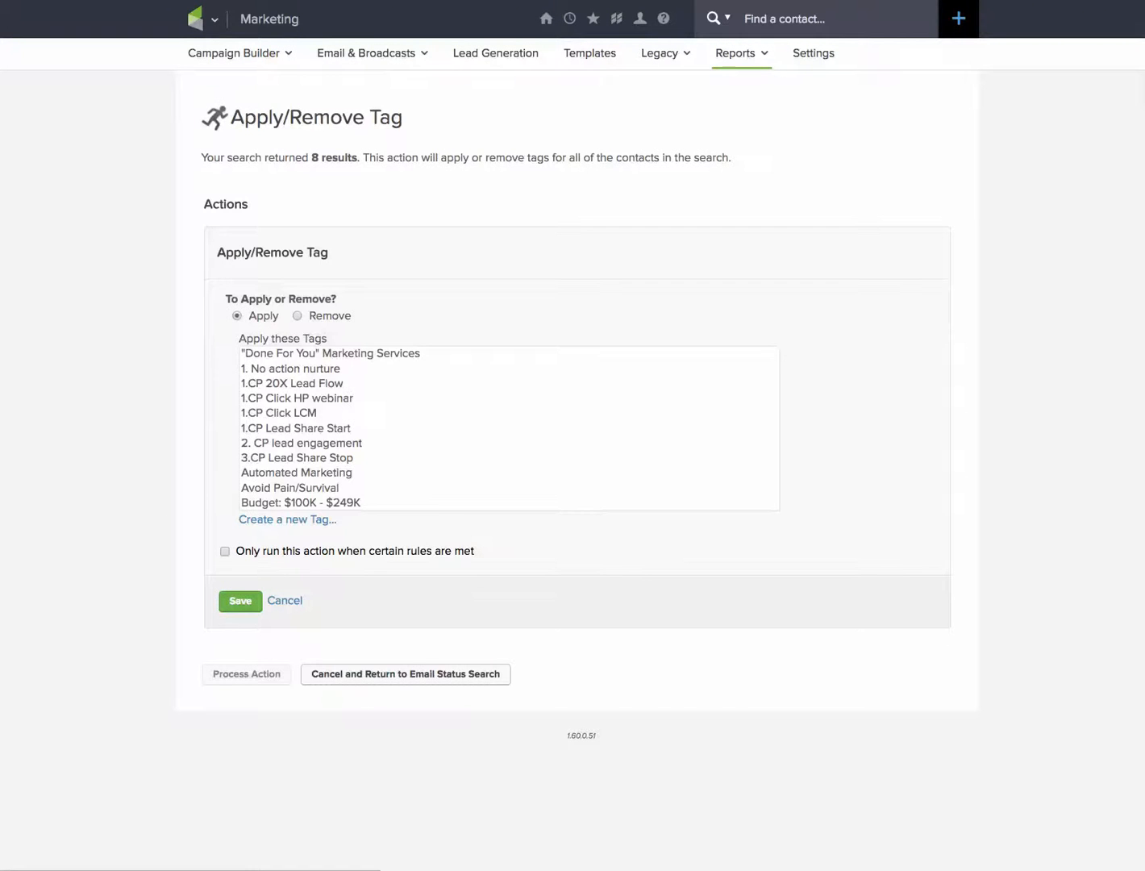
pyautogui.scroll(-15, 509, 428)
pyautogui.scroll(-8, 507, 428)
pyautogui.scroll(-6, 508, 428)
pyautogui.scroll(-3, 508, 428)
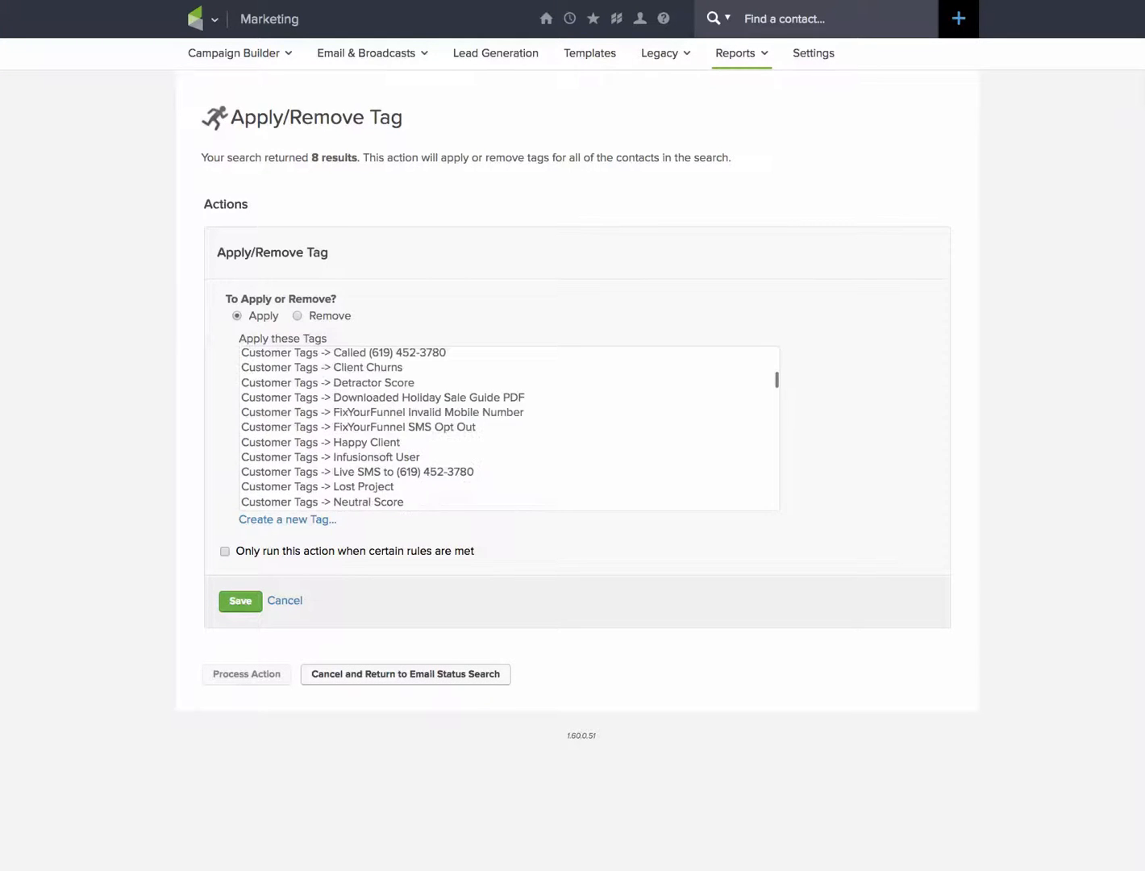
pyautogui.scroll(6, 508, 427)
pyautogui.scroll(1, 508, 428)
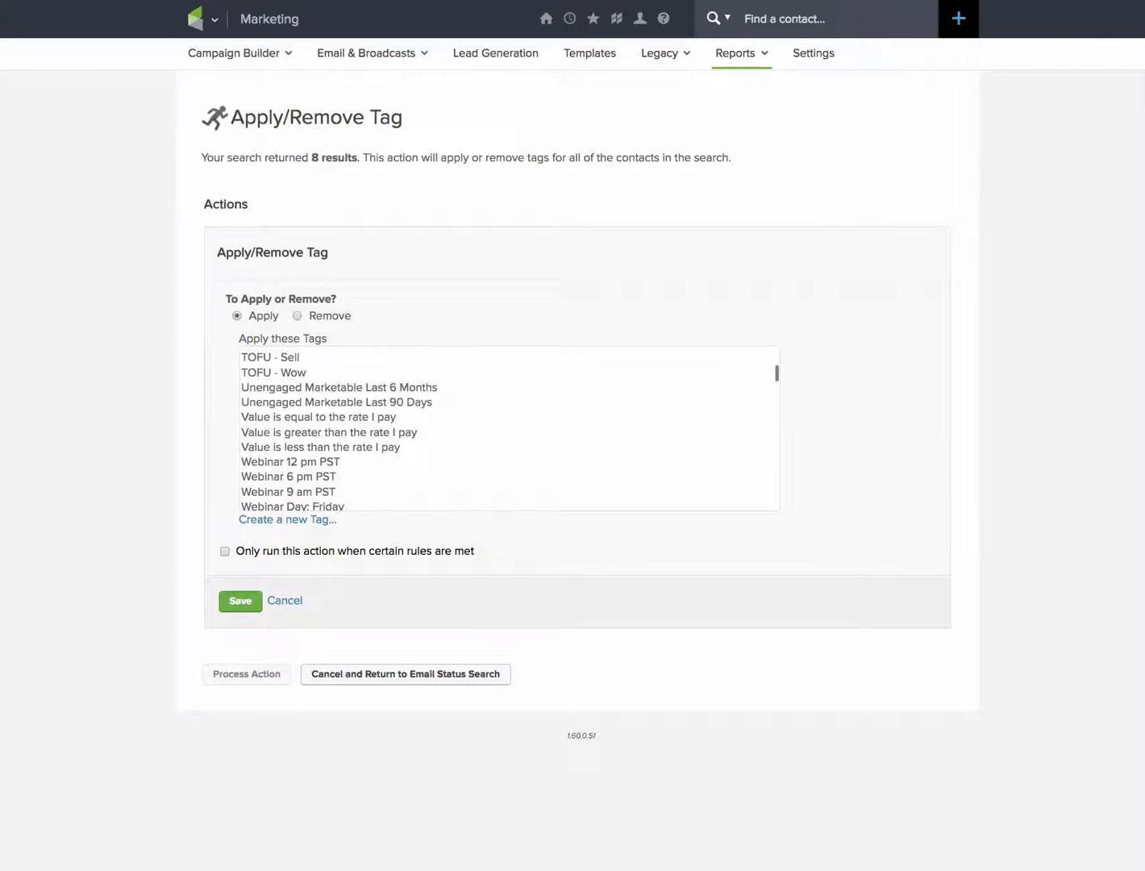
pyautogui.click(337, 402)
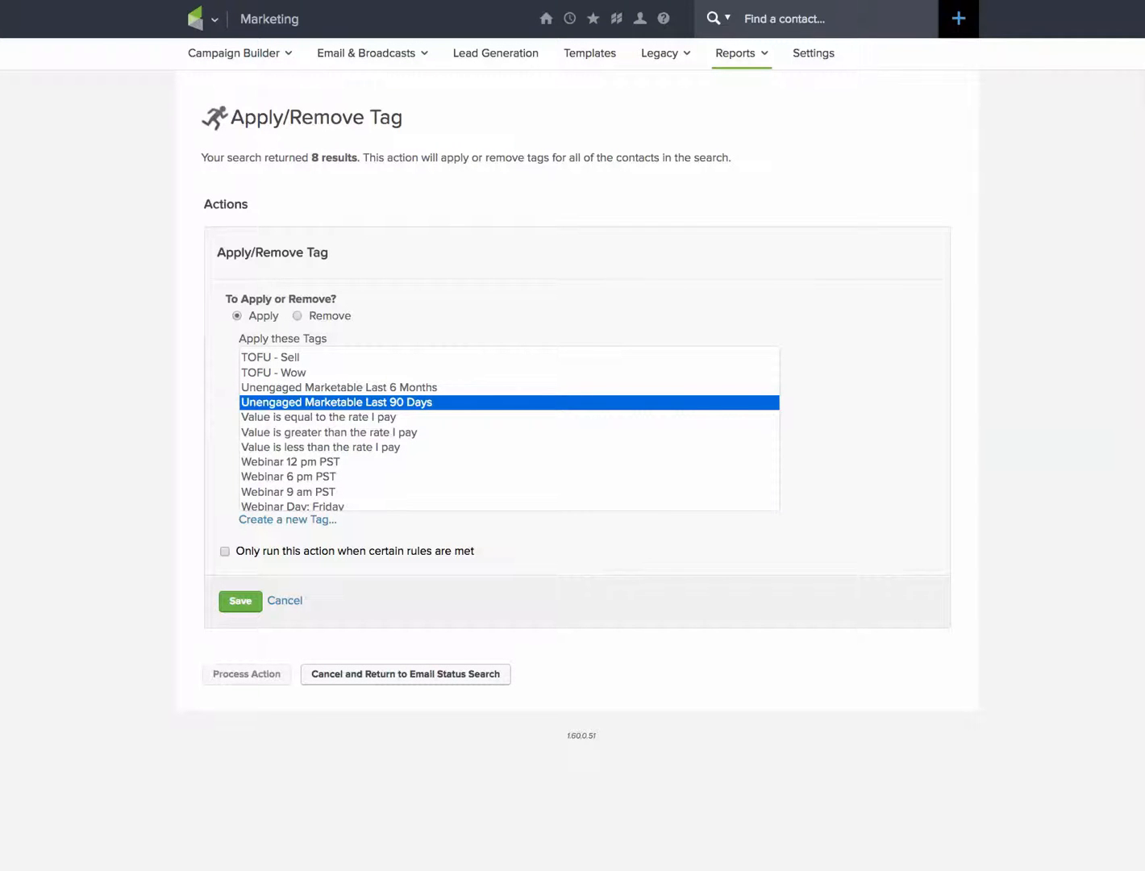
pyautogui.click(241, 600)
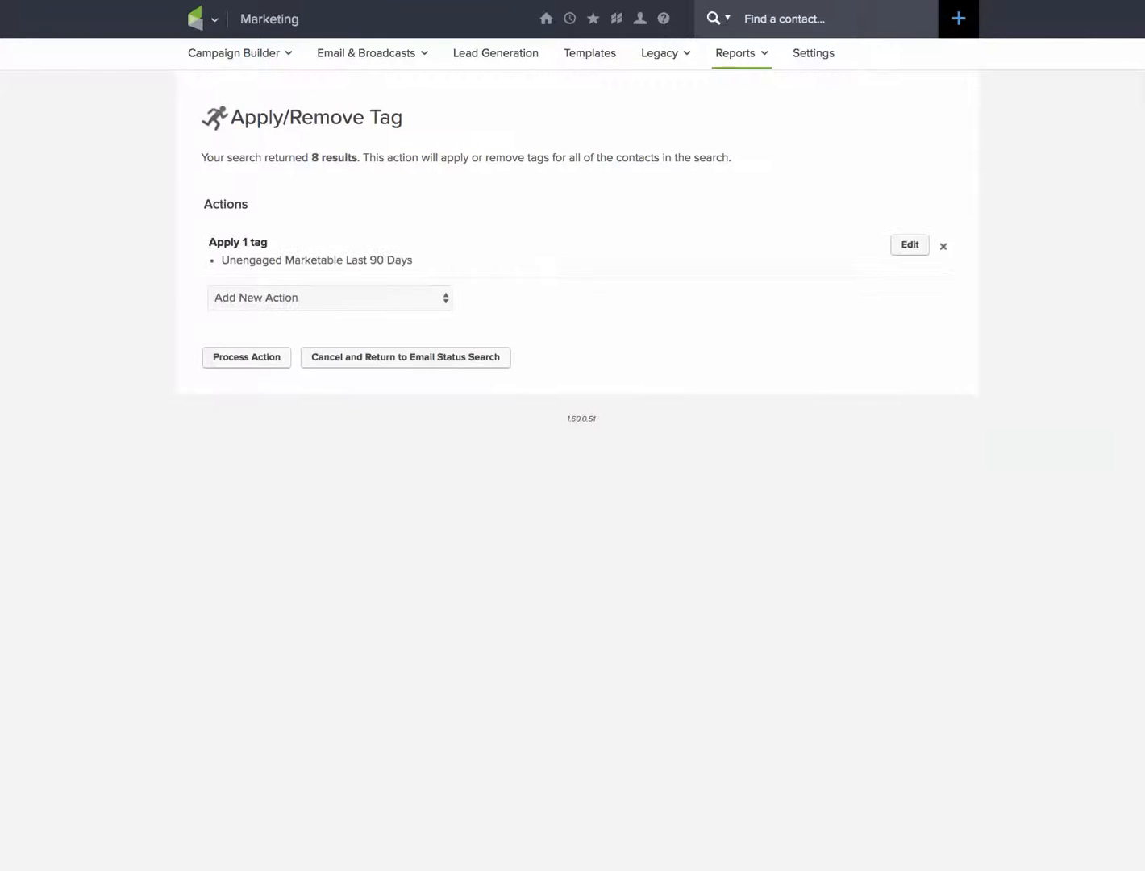
# Process the 90-day tag action and set the priority of its pending queued entry to 1.
pyautogui.click(246, 356)
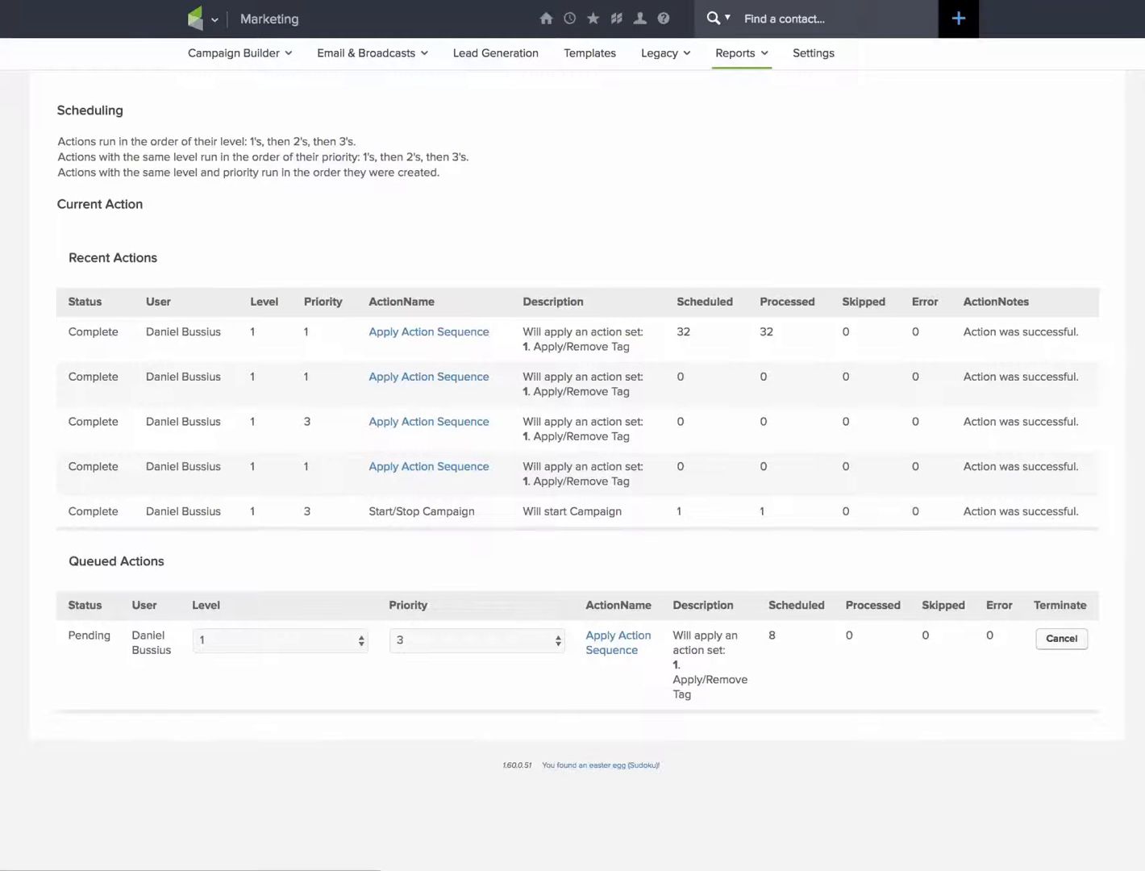
pyautogui.click(477, 641)
pyautogui.click(471, 612)
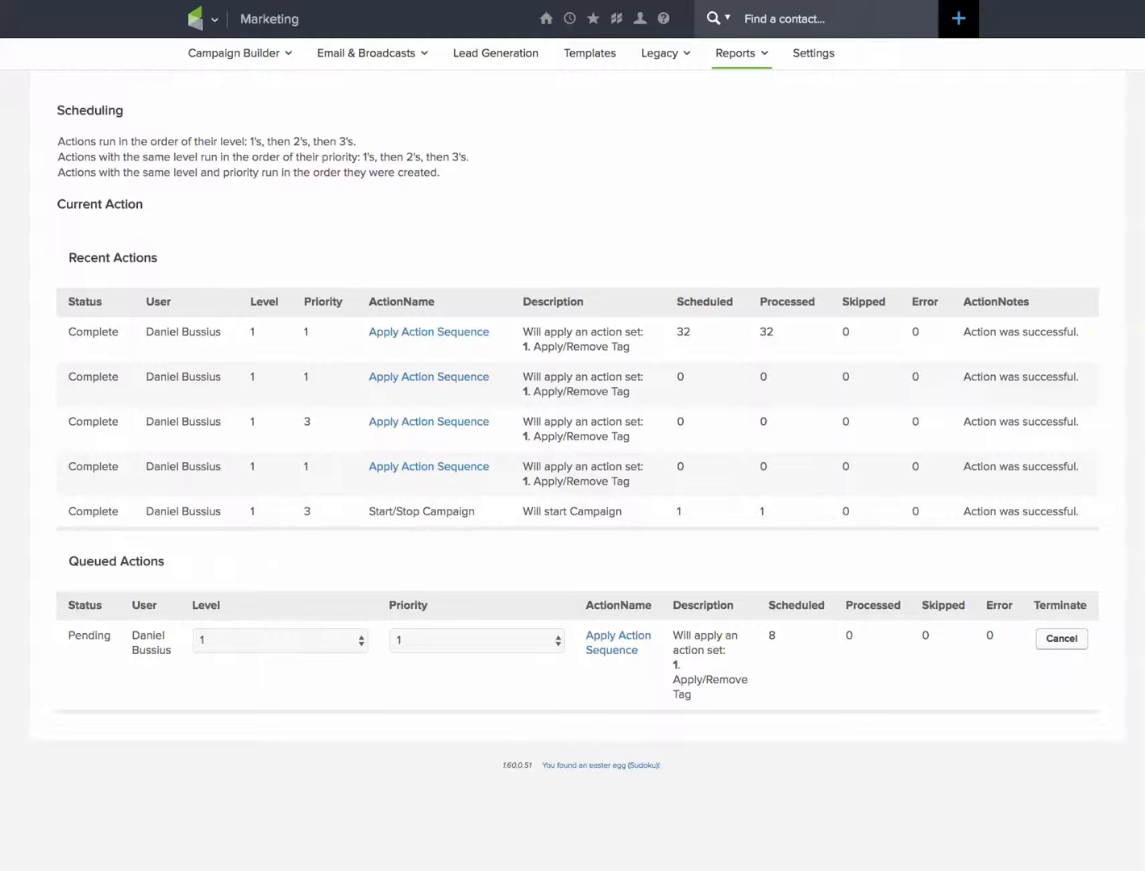